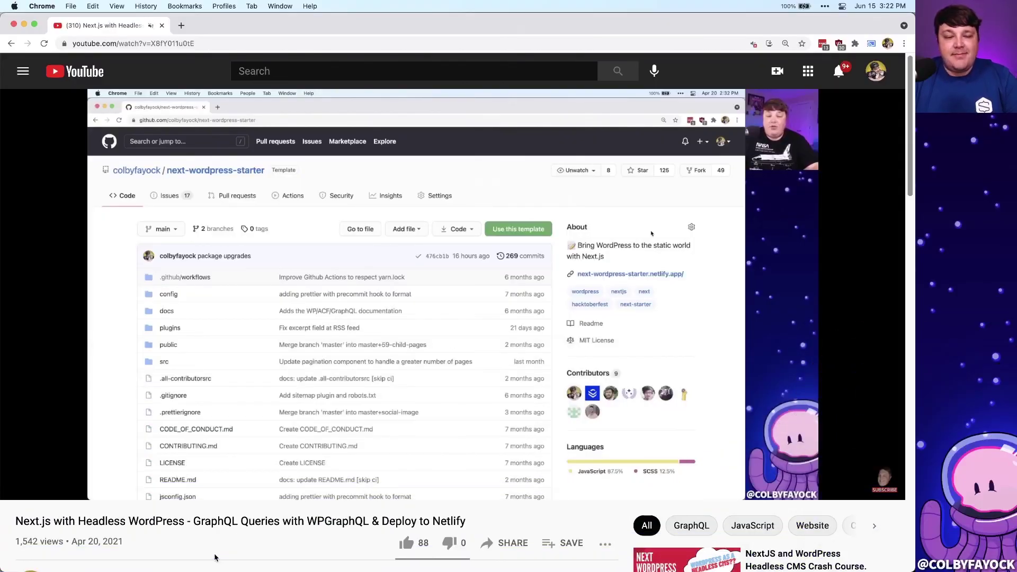
Switch from the Next.js headless WordPress video to the wpgraphql.com homepage.
{"action": "mouse_move", "coordinate": [114, 261]}
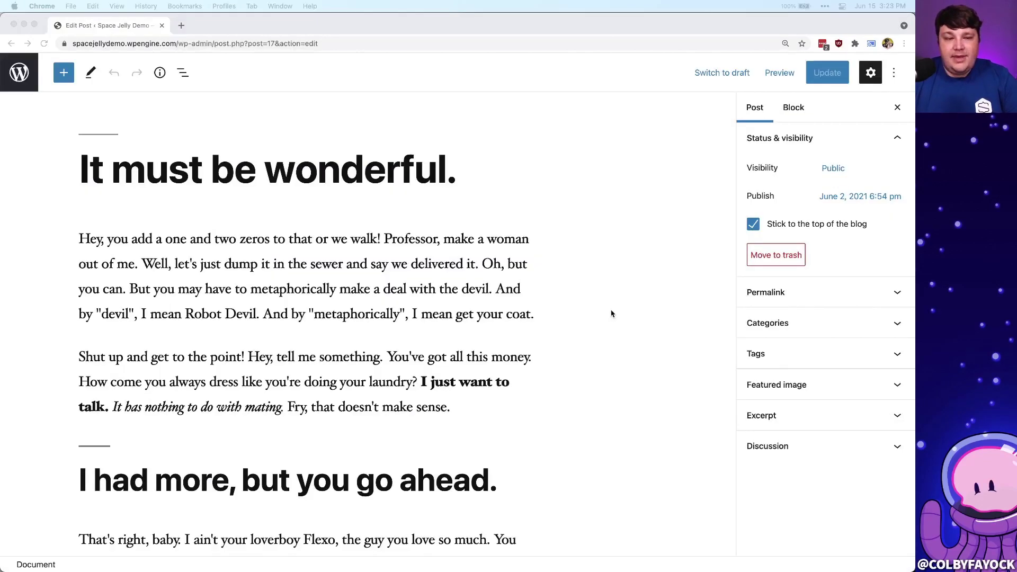
Scroll through the Space Jelly Demo post content in the editor.
{"action": "scroll", "coordinate": [610, 313], "scroll_direction": "down", "scroll_amount": 5}
{"action": "scroll", "coordinate": [455, 253], "scroll_direction": "down", "scroll_amount": 20}
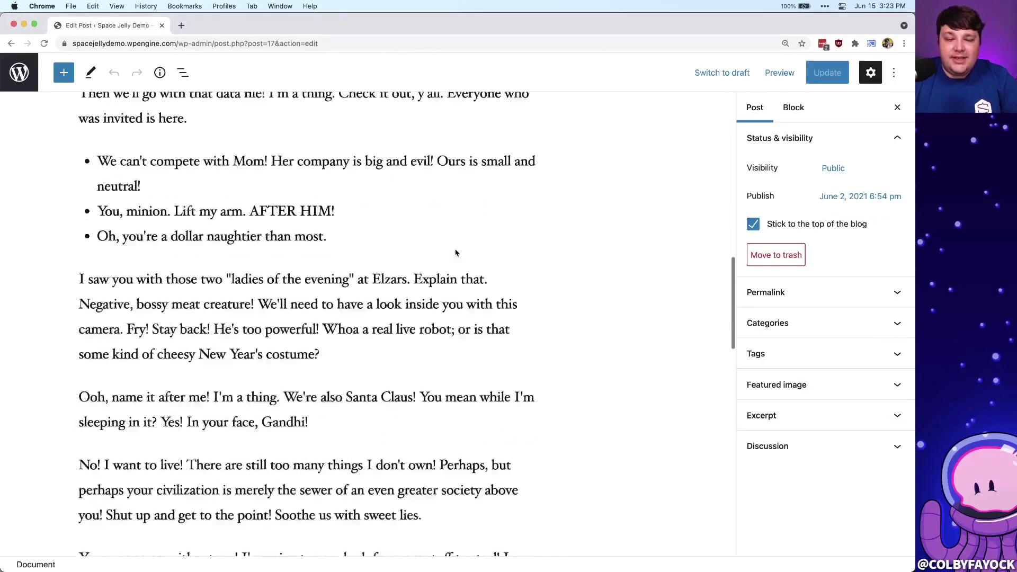
{"action": "scroll", "coordinate": [456, 252], "scroll_direction": "up", "scroll_amount": 20}
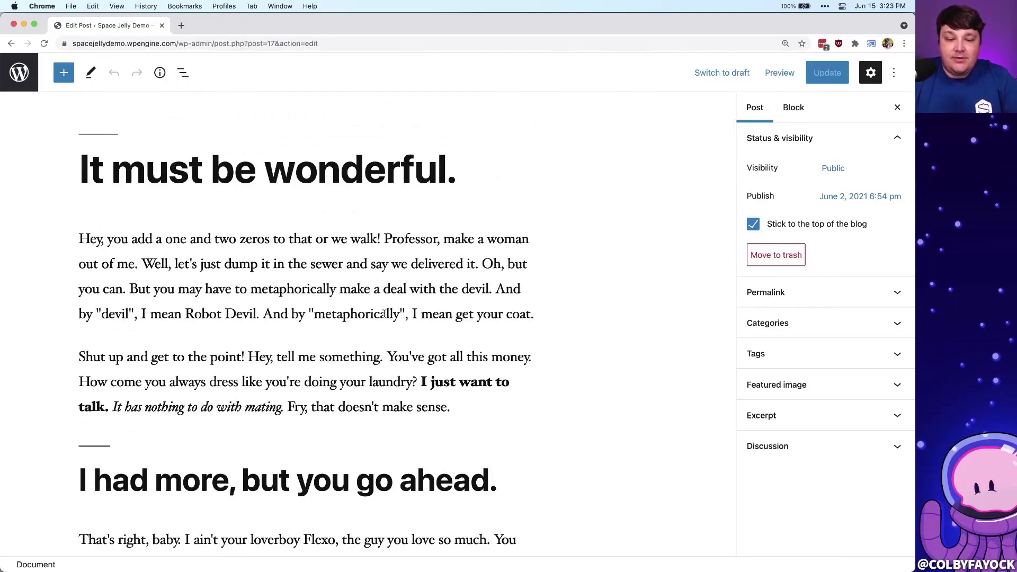
Expand and collapse the Permalink, Categories, Tags, Featured image, Excerpt and Discussion panels.
{"action": "left_click", "coordinate": [769, 292]}
{"action": "left_click", "coordinate": [770, 292]}
{"action": "left_click", "coordinate": [782, 324]}
{"action": "left_click", "coordinate": [792, 324]}
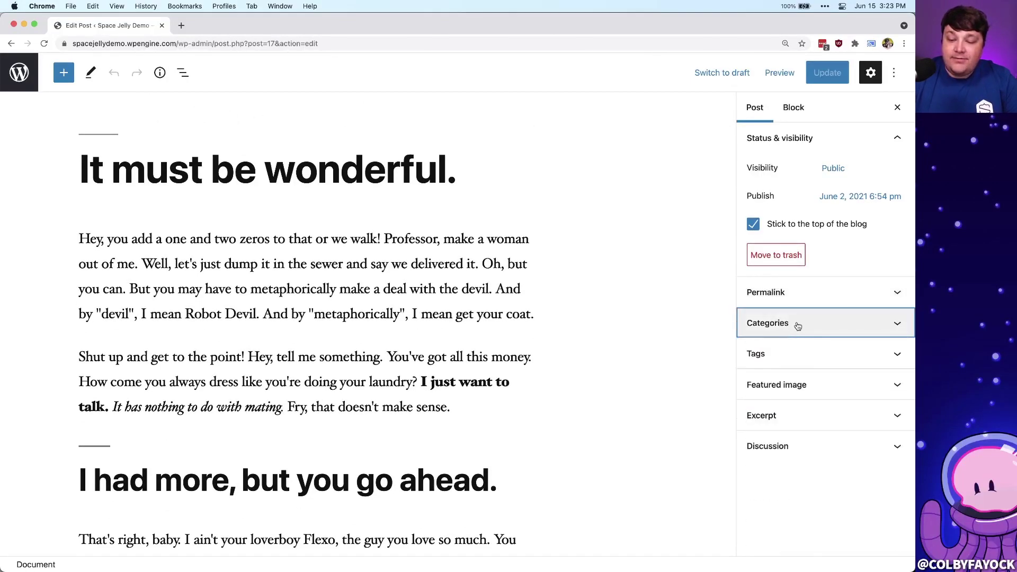
{"action": "left_click", "coordinate": [796, 354]}
{"action": "left_click", "coordinate": [803, 356]}
{"action": "left_click", "coordinate": [804, 386]}
{"action": "left_click", "coordinate": [816, 386]}
{"action": "left_click", "coordinate": [780, 415]}
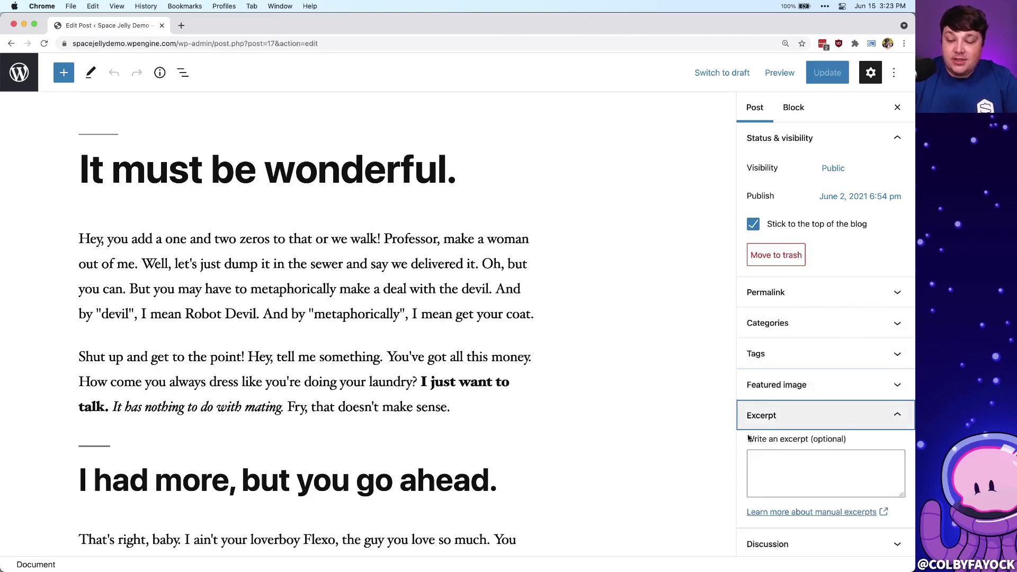
{"action": "left_click", "coordinate": [799, 415]}
{"action": "left_click", "coordinate": [802, 445]}
{"action": "left_click", "coordinate": [800, 445]}
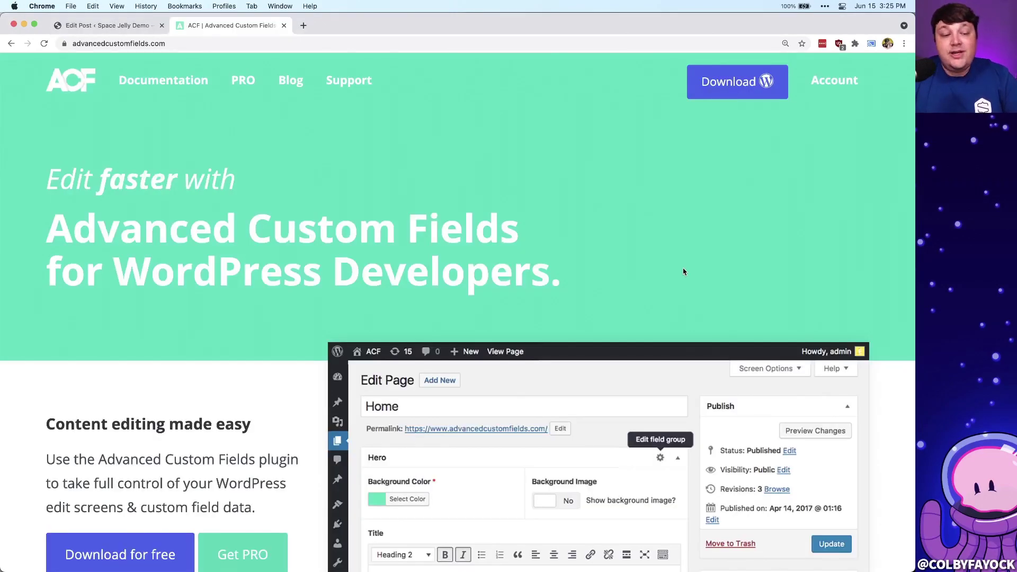
Scroll the ACF homepage down to the 'Made for developers' get_field() example.
{"action": "scroll", "coordinate": [683, 272], "scroll_direction": "down", "scroll_amount": 4}
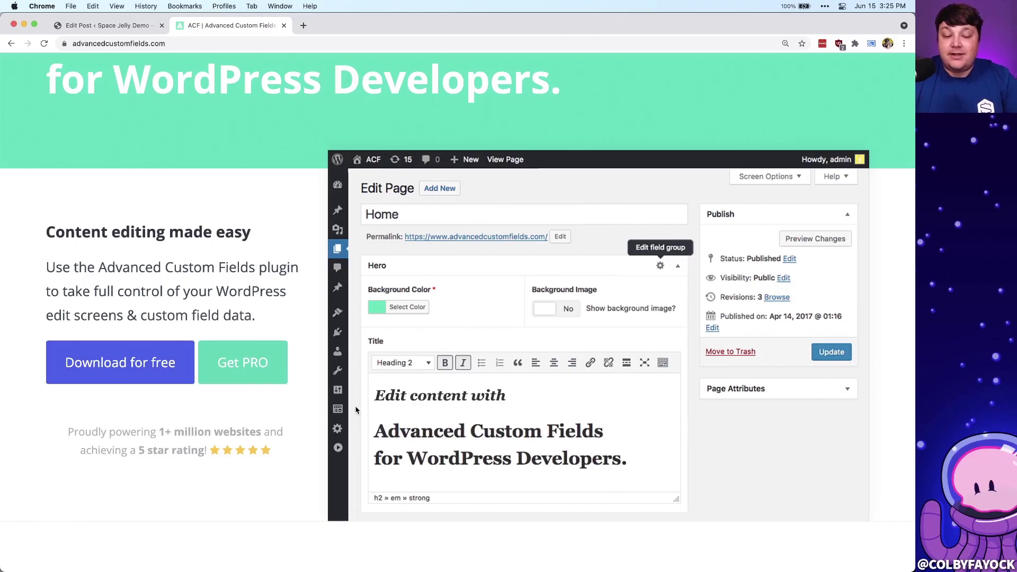
{"action": "scroll", "coordinate": [270, 421], "scroll_direction": "down", "scroll_amount": 8}
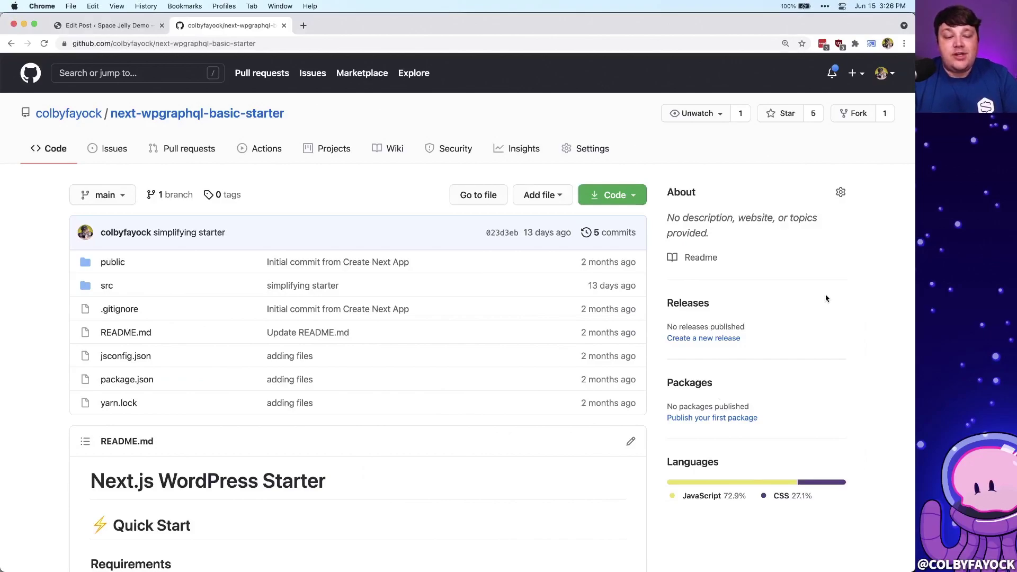
Scroll to the README Quick Start and select its yarn create command.
{"action": "scroll", "coordinate": [826, 298], "scroll_direction": "down", "scroll_amount": 5}
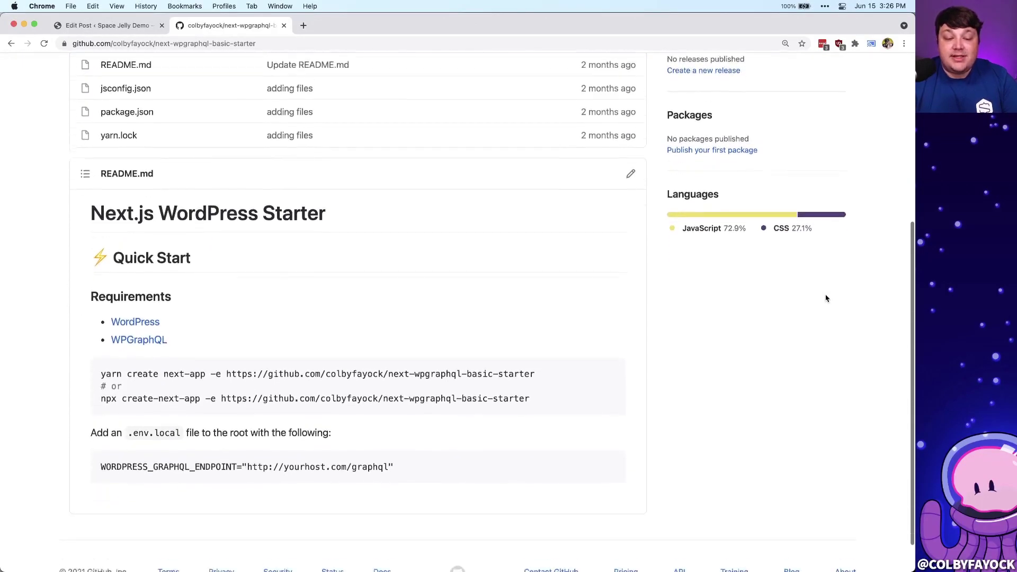
{"action": "scroll", "coordinate": [826, 299], "scroll_direction": "down", "scroll_amount": 1}
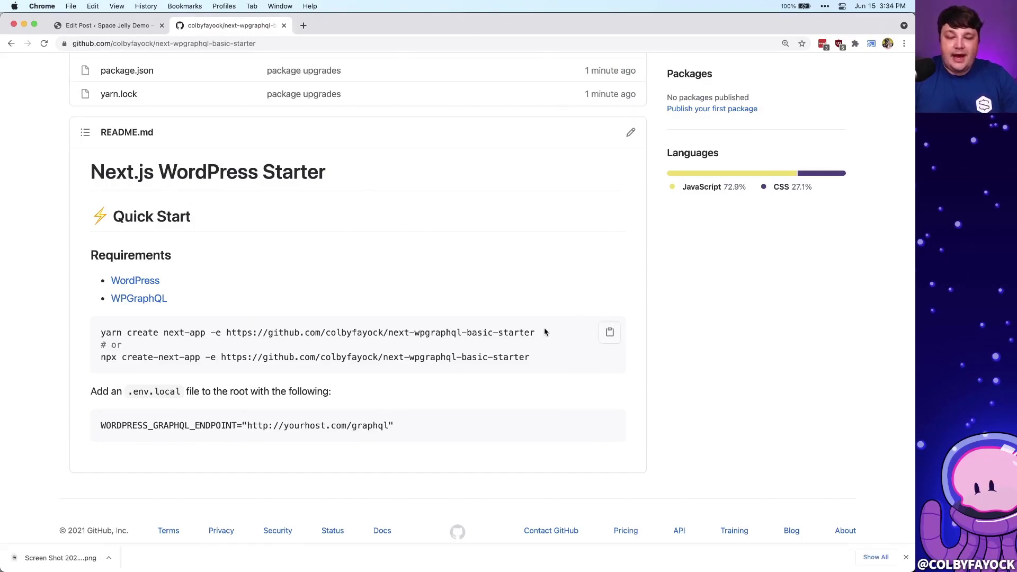
{"action": "left_click_drag", "start_coordinate": [545, 332], "coordinate": [97, 333]}
Run the copied yarn create command in iTerm2 with the project name my-acf-headless.
{"action": "key", "text": "super+c"}
{"action": "key", "text": "super+Tab"}
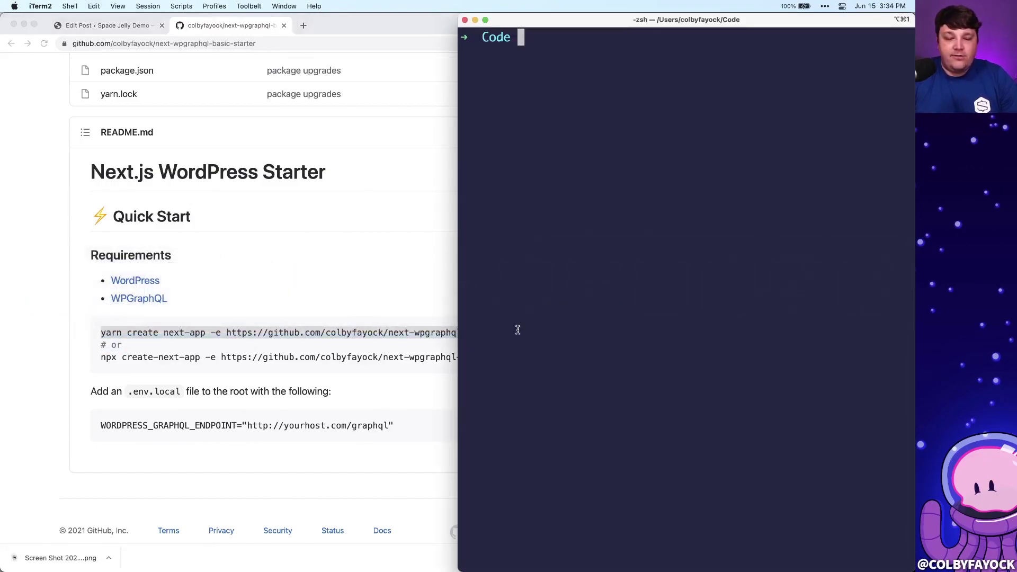
{"action": "key", "text": "super+v"}
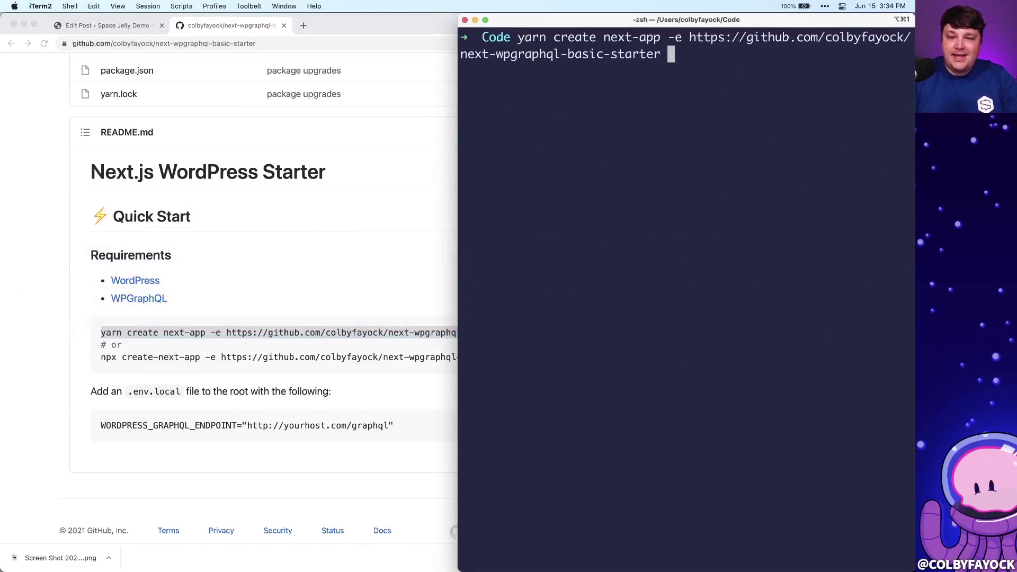
{"action": "type", "text": "my-acf-headle"}
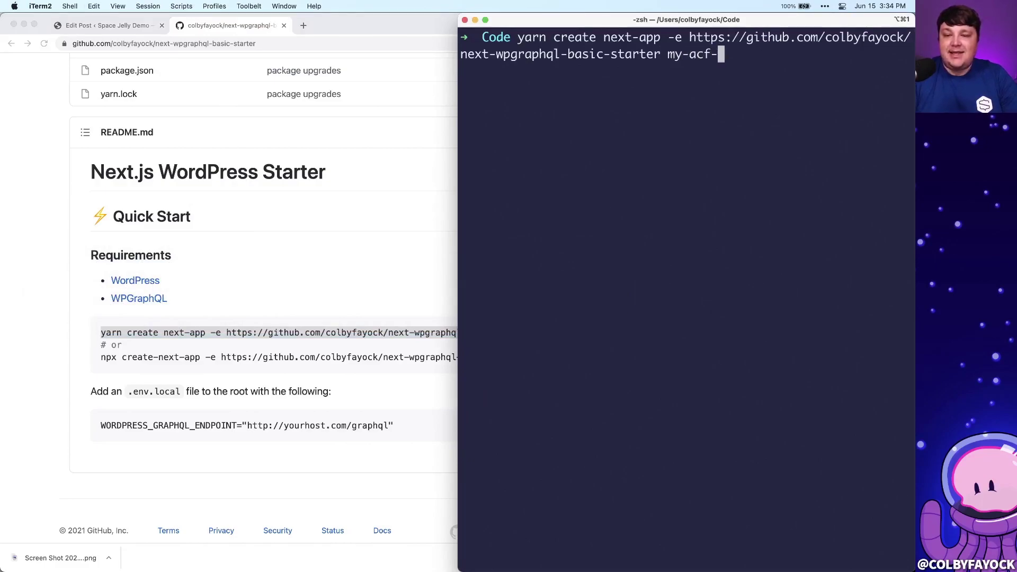
{"action": "type", "text": "ss"}
{"action": "key", "text": "Return"}
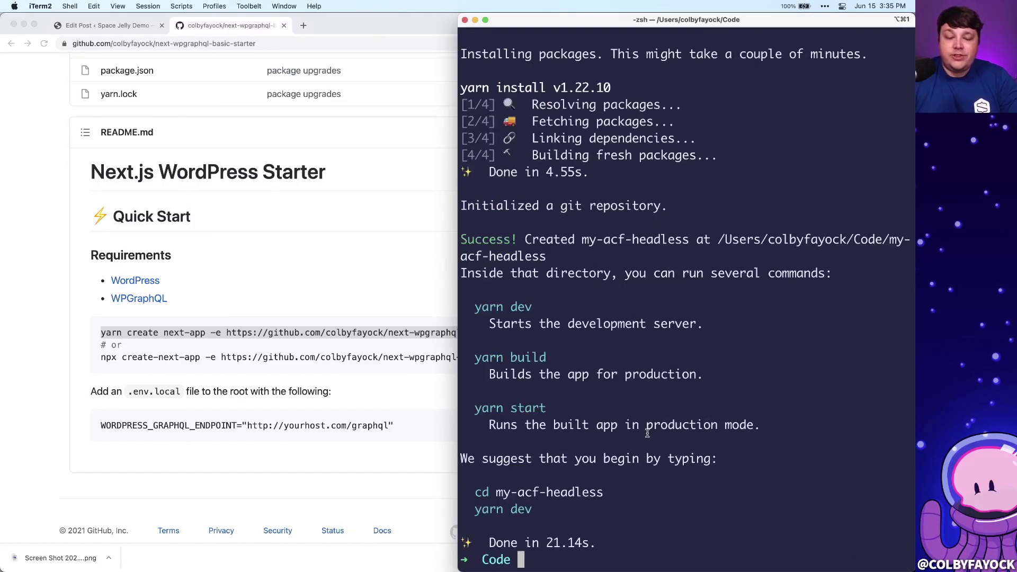
Change into the new my-acf-headless folder.
{"action": "type", "text": "cd my-ac"}
{"action": "key", "text": "Tab"}
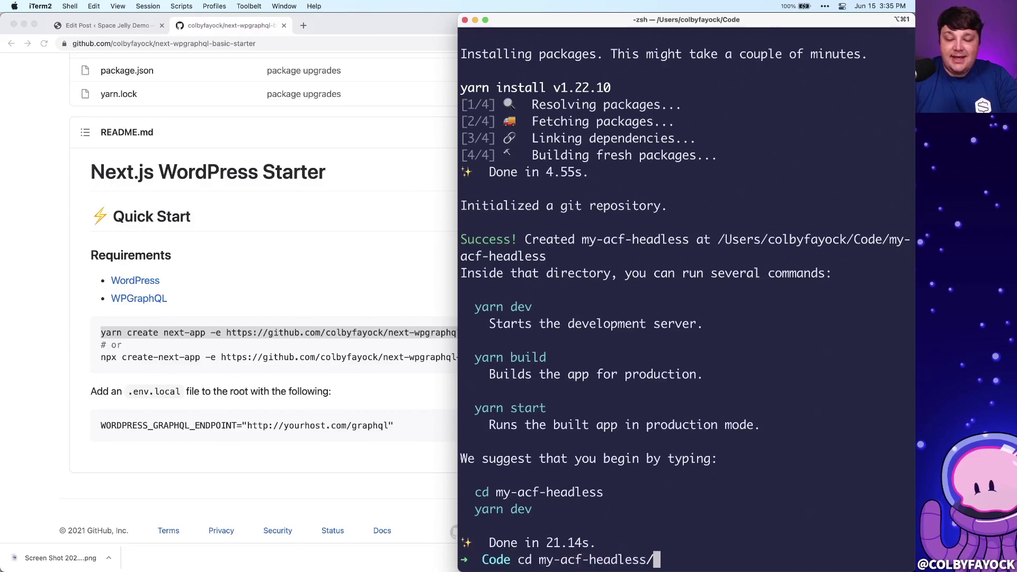
{"action": "key", "text": "Return"}
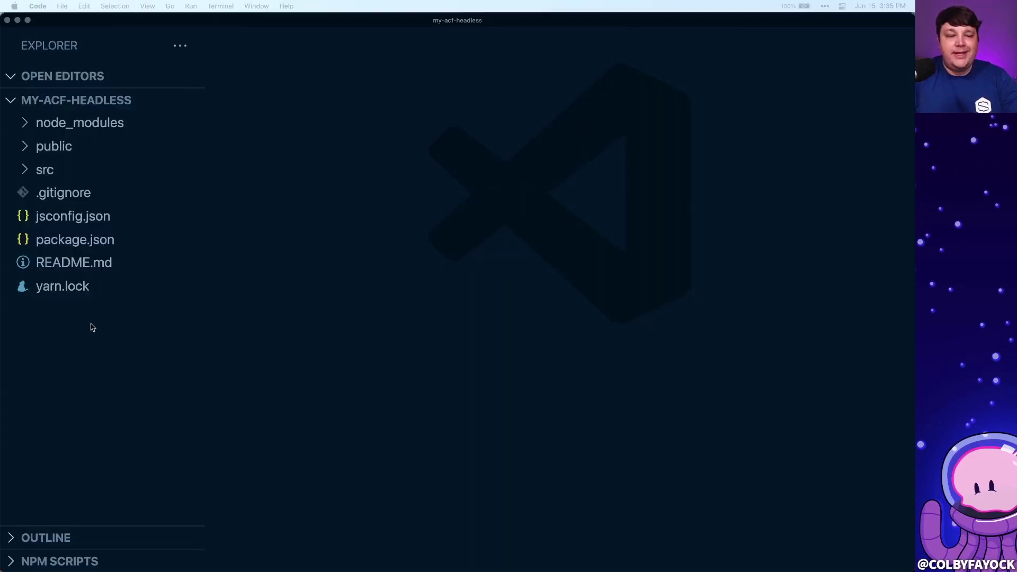
Create a new .env.local file in the my-acf-headless project.
{"action": "right_click", "coordinate": [91, 327]}
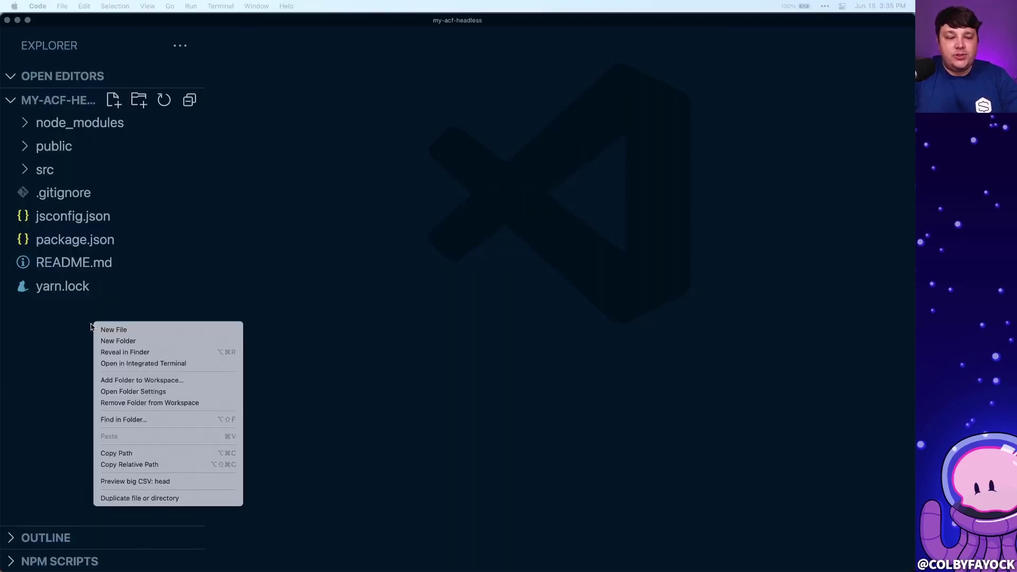
{"action": "left_click", "coordinate": [104, 330]}
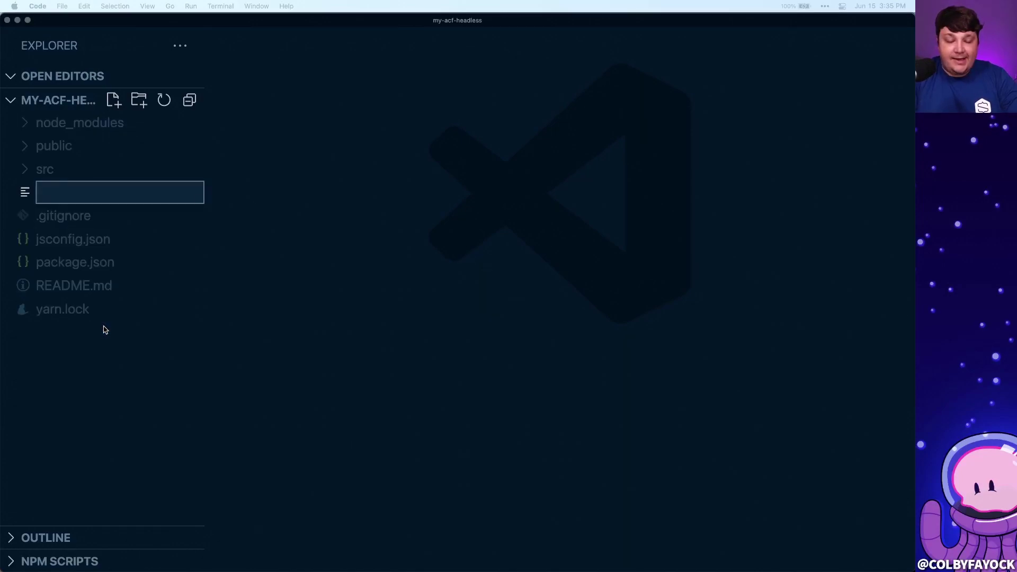
{"action": "left_click", "coordinate": [67, 191]}
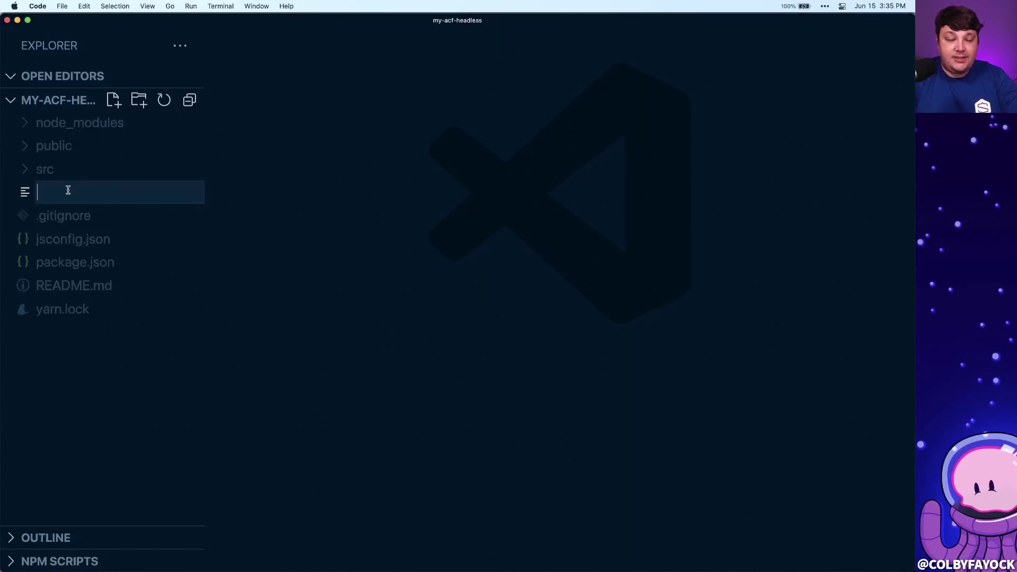
{"action": "type", "text": ".env.local"}
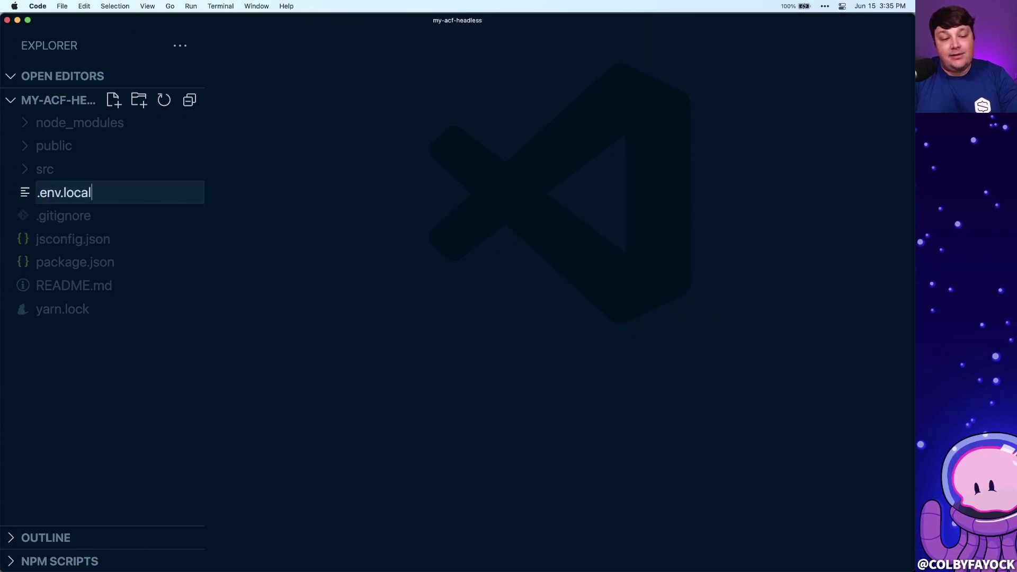
{"action": "key", "text": "Return"}
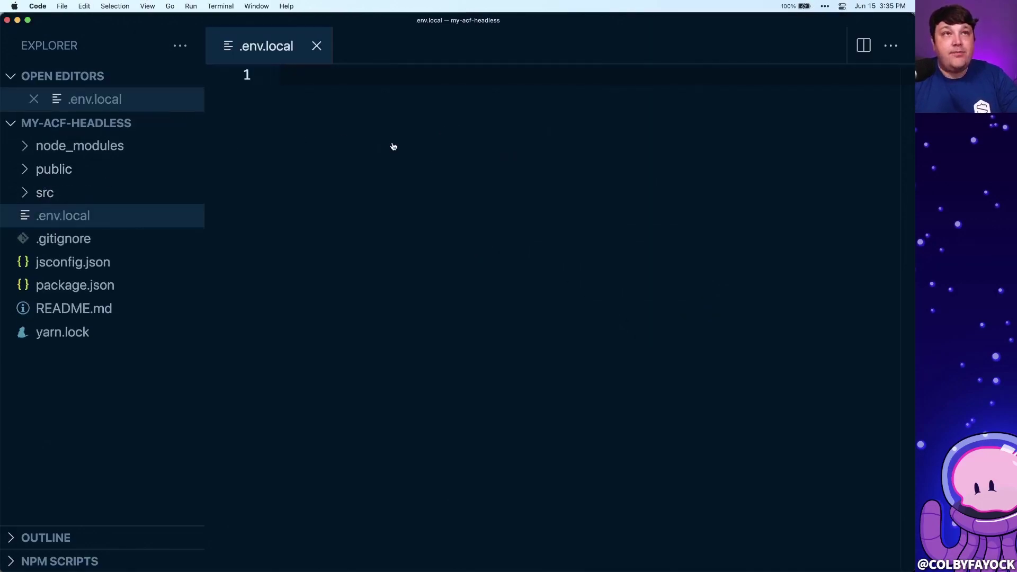
Paste the README's WORDPRESS_GRAPHQL_ENDPOINT line into .env.local and select its placeholder URL.
{"action": "key", "text": "super+Tab"}
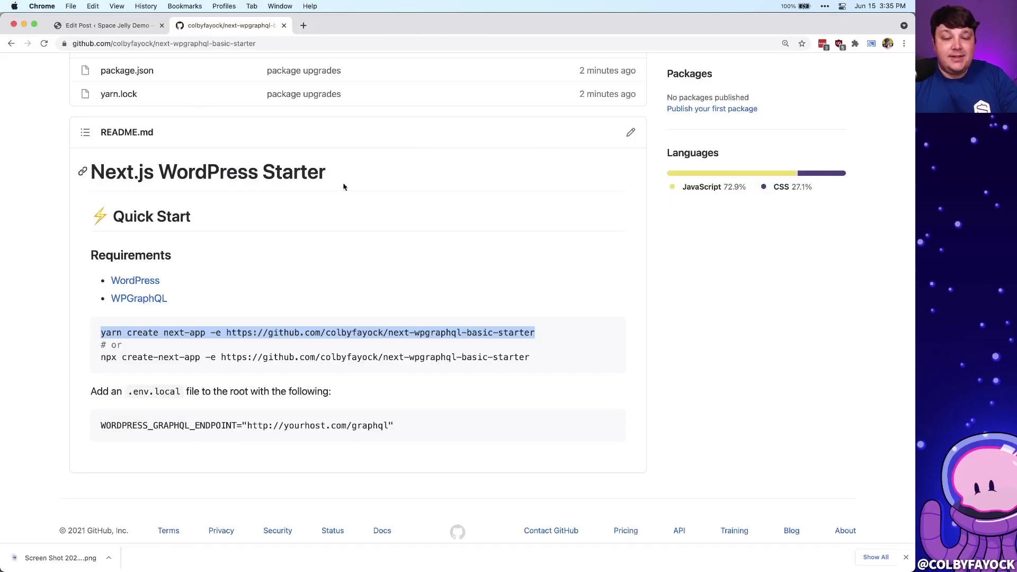
{"action": "triple_click", "coordinate": [140, 426]}
{"action": "key", "text": "super+c"}
{"action": "key", "text": "super+Tab"}
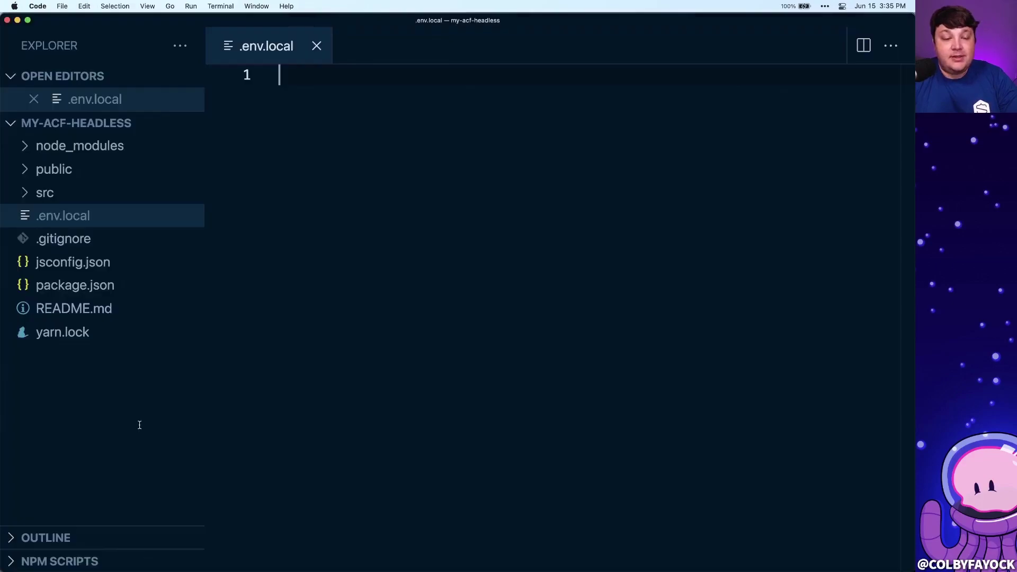
{"action": "key", "text": "super+v"}
{"action": "key", "text": "BackSpace"}
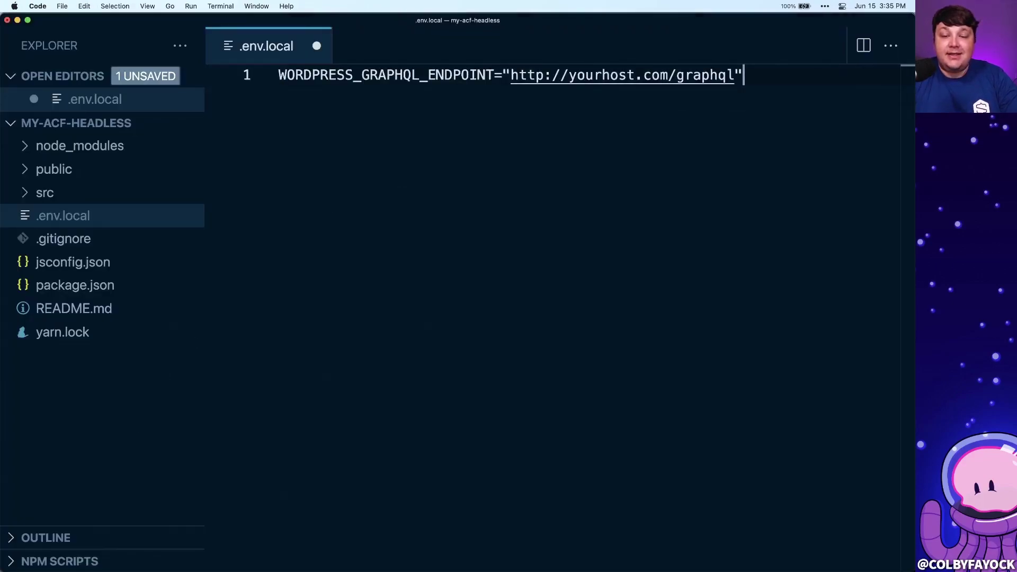
{"action": "double_click", "coordinate": [529, 76]}
{"action": "left_click_drag", "start_coordinate": [550, 78], "coordinate": [710, 74]}
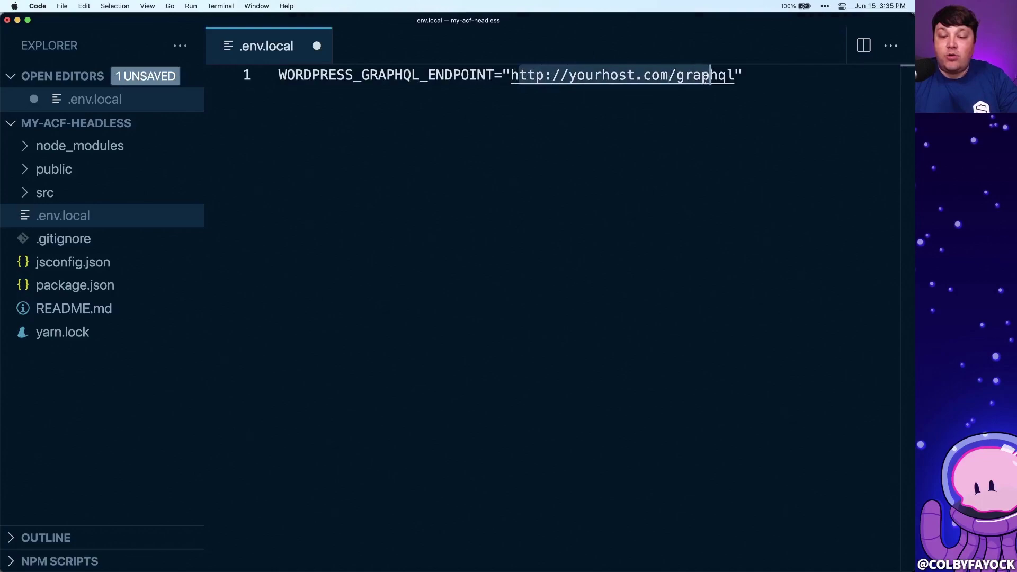
{"action": "key", "text": "super+Tab"}
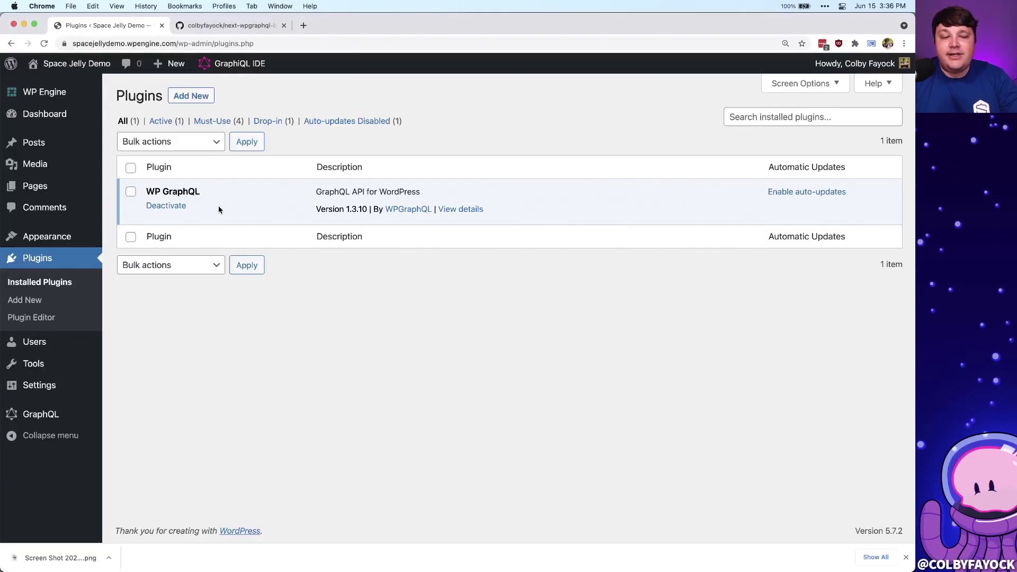
Copy the WordPress site's base URL and load its /graphql endpoint in a new tab.
{"action": "left_click", "coordinate": [168, 44]}
{"action": "left_click_drag", "start_coordinate": [201, 44], "coordinate": [73, 44]}
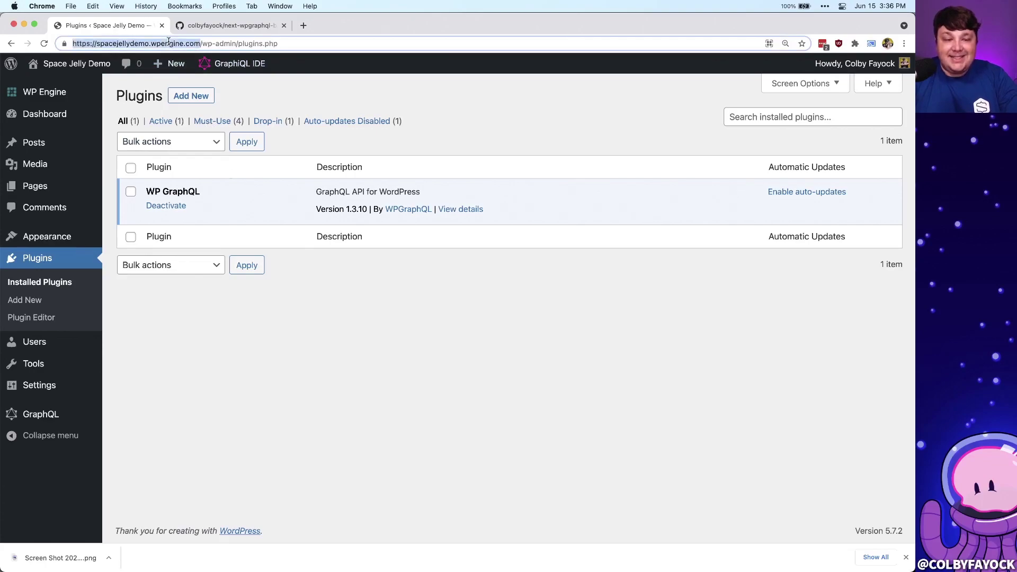
{"action": "key", "text": "super+c"}
{"action": "key", "text": "super+t"}
{"action": "key", "text": "super+v"}
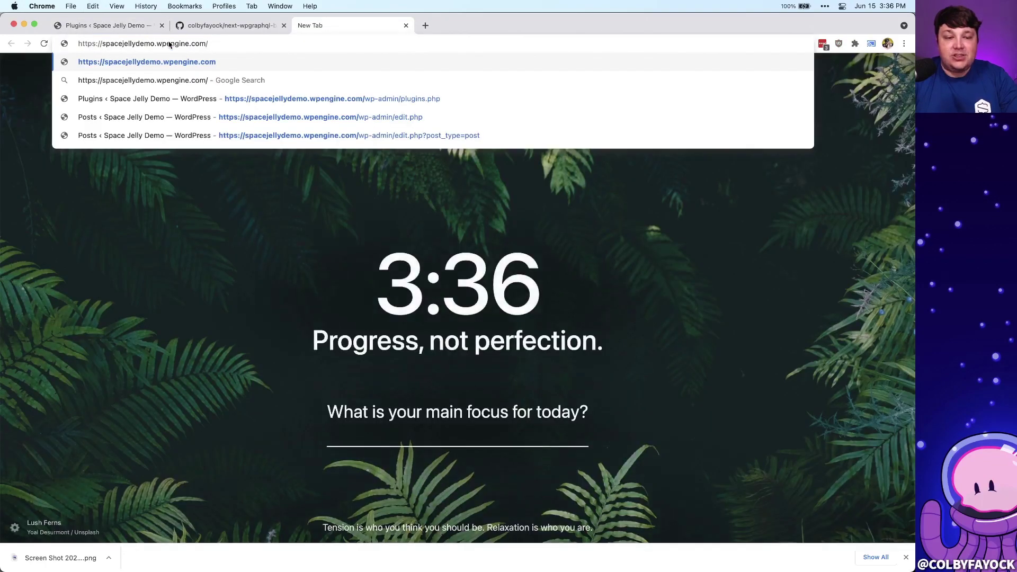
{"action": "type", "text": "/graphql"}
{"action": "key", "text": "Return"}
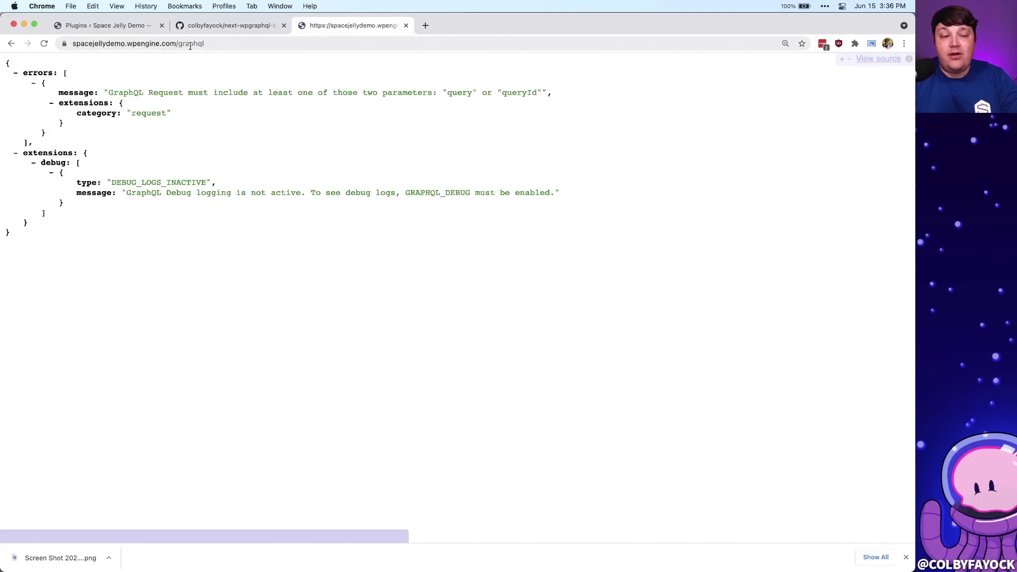
{"action": "left_click_drag", "start_coordinate": [228, 44], "coordinate": [191, 44]}
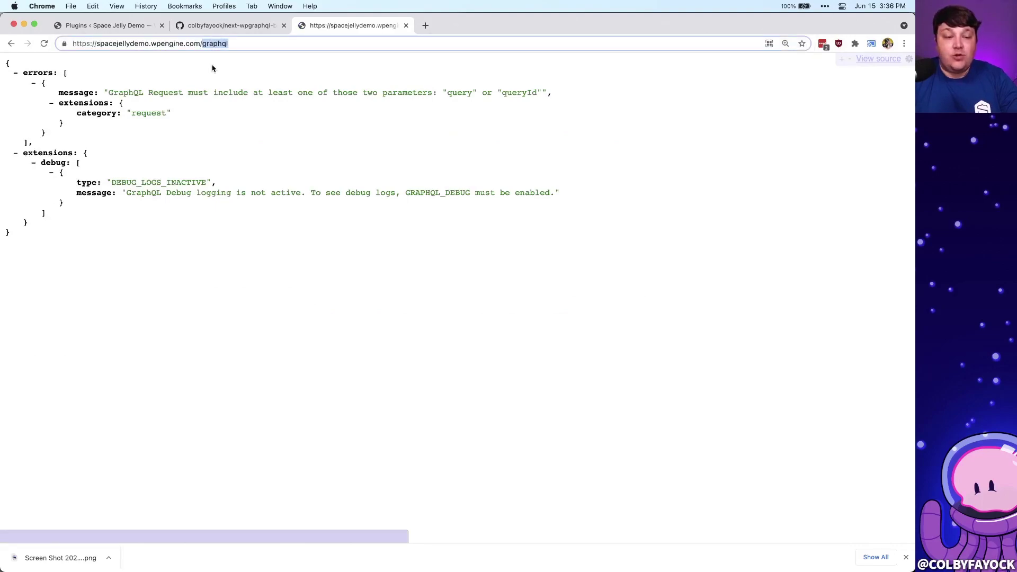
{"action": "key", "text": "super+Tab"}
{"action": "left_click_drag", "start_coordinate": [510, 75], "coordinate": [669, 74]}
{"action": "key", "text": "super+v"}
{"action": "key", "text": "BackSpace"}
{"action": "key", "text": "super+s"}
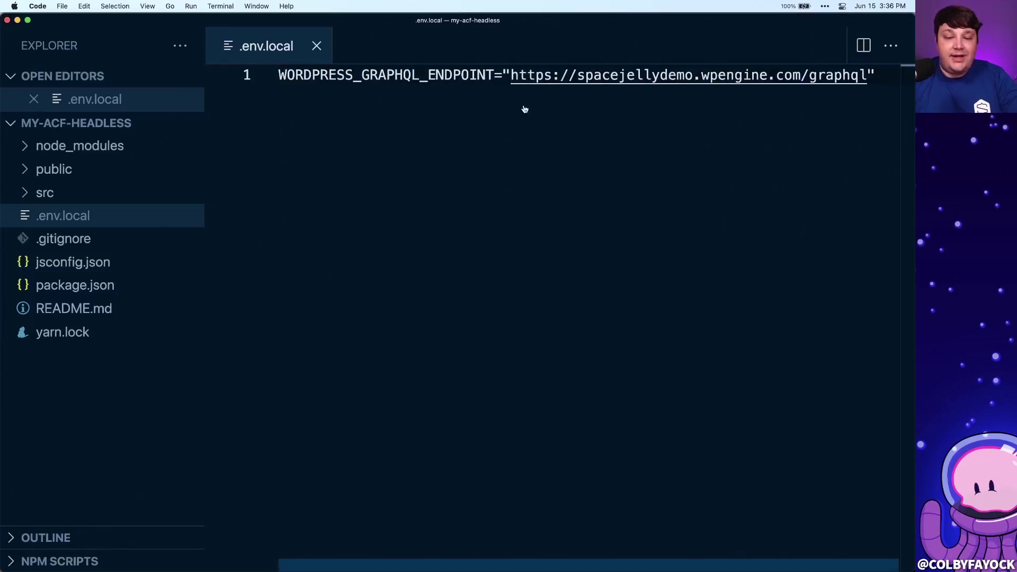
{"action": "key", "text": "super+Tab"}
Start the dev server with yarn dev and open the 'It must be wonderful.' post on localhost:3000.
{"action": "type", "text": "yarn dev"}
{"action": "key", "text": "Return"}
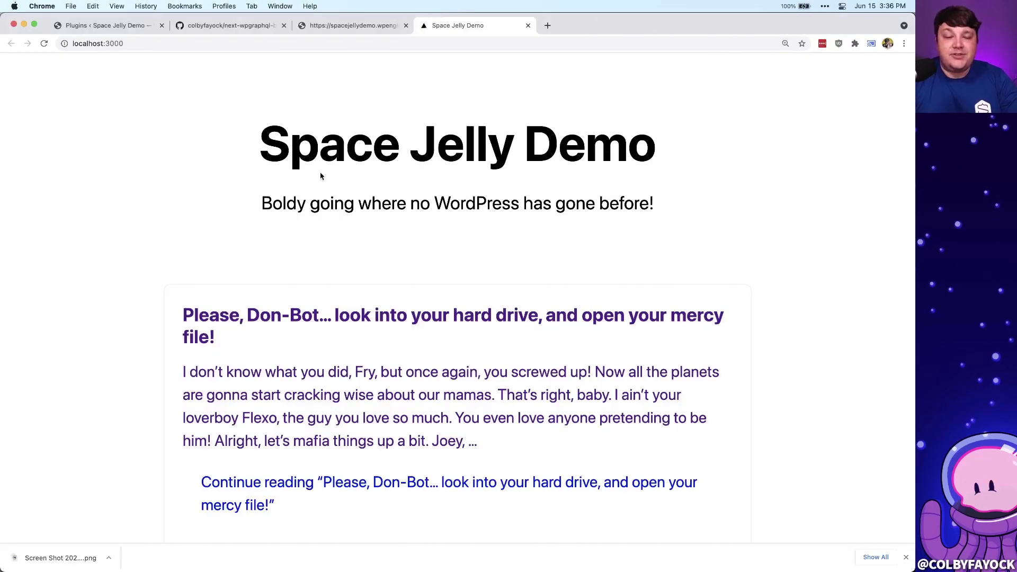
{"action": "scroll", "coordinate": [312, 164], "scroll_direction": "down", "scroll_amount": 10}
{"action": "scroll", "coordinate": [307, 158], "scroll_direction": "up", "scroll_amount": 10}
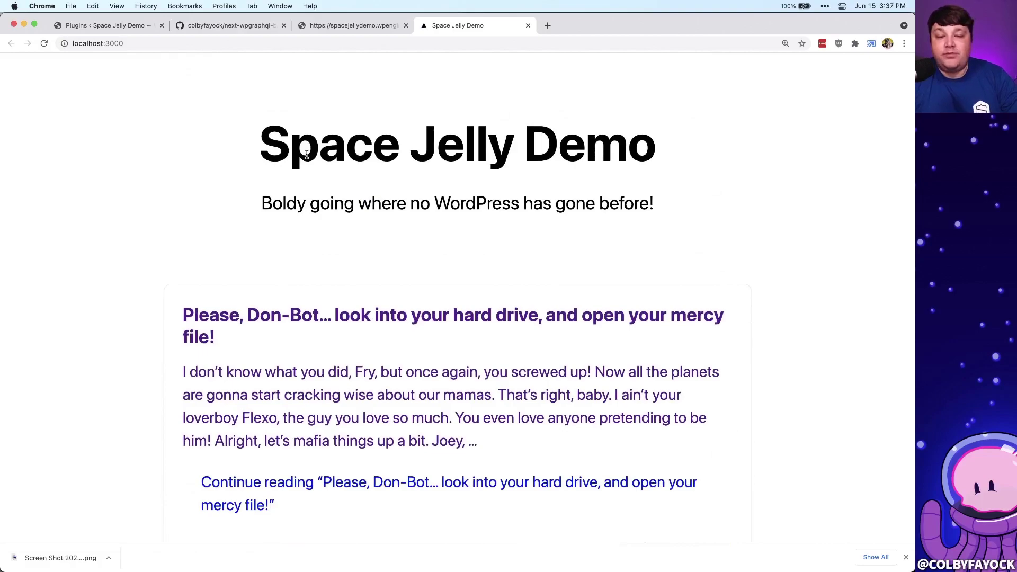
{"action": "left_click", "coordinate": [426, 307]}
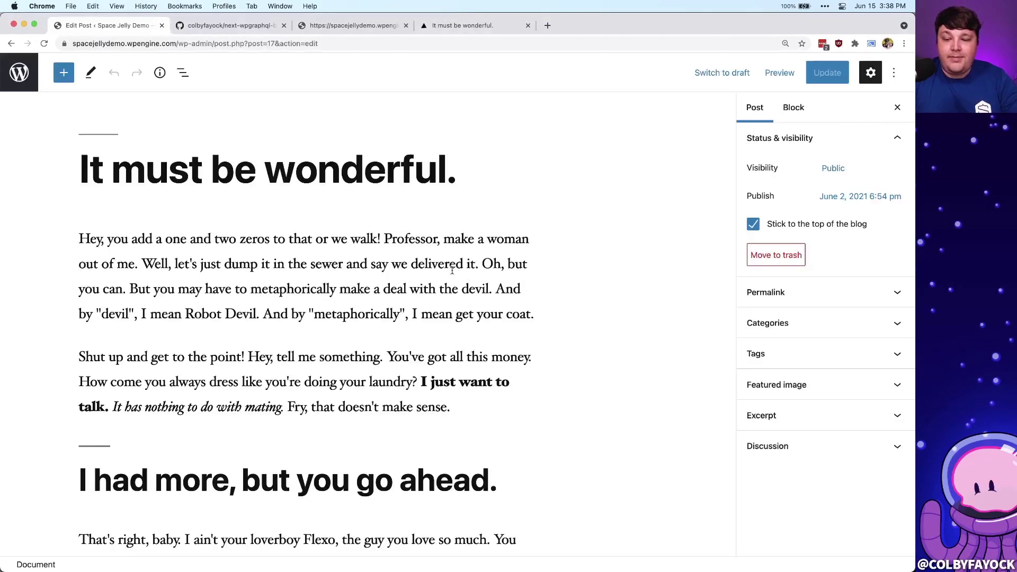
Select a paragraph and scroll through the 'It must be wonderful.' post in the block editor.
{"action": "left_click", "coordinate": [426, 263]}
{"action": "scroll", "coordinate": [426, 263], "scroll_direction": "down", "scroll_amount": 15}
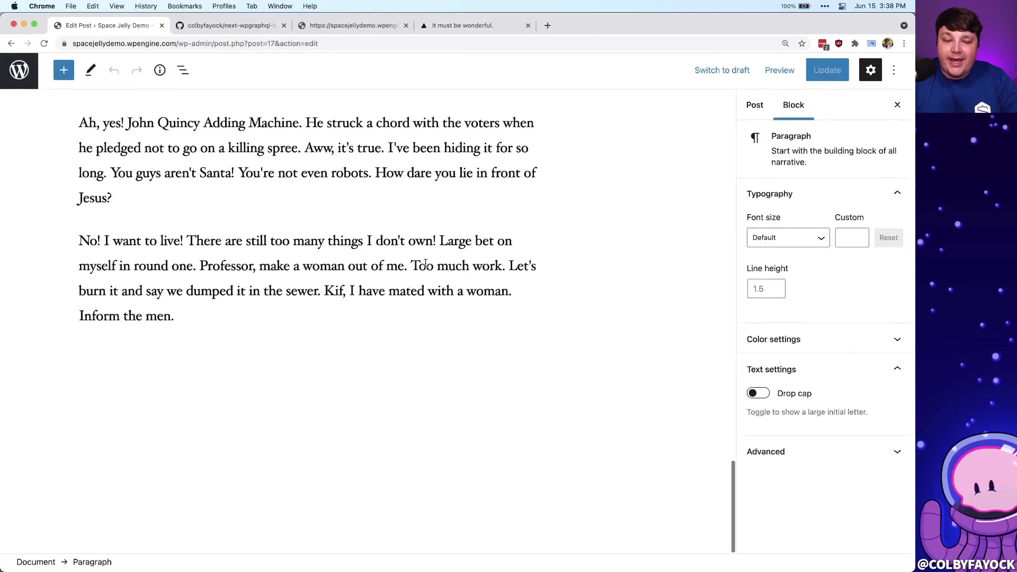
{"action": "scroll", "coordinate": [426, 263], "scroll_direction": "up", "scroll_amount": 15}
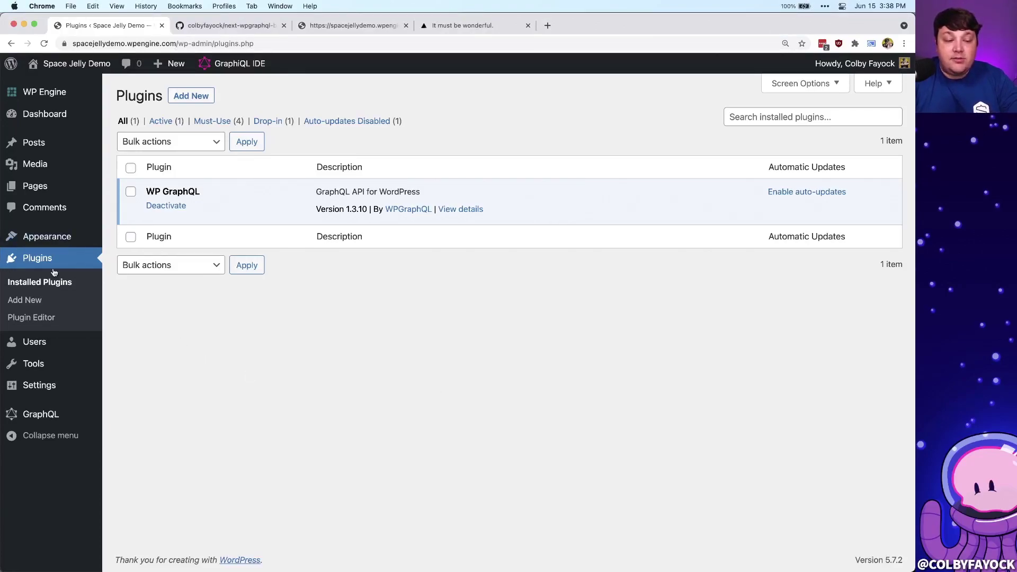
Search the plugin directory for 'advanced custom fields', then install and activate Advanced Custom Fields.
{"action": "left_click", "coordinate": [192, 95]}
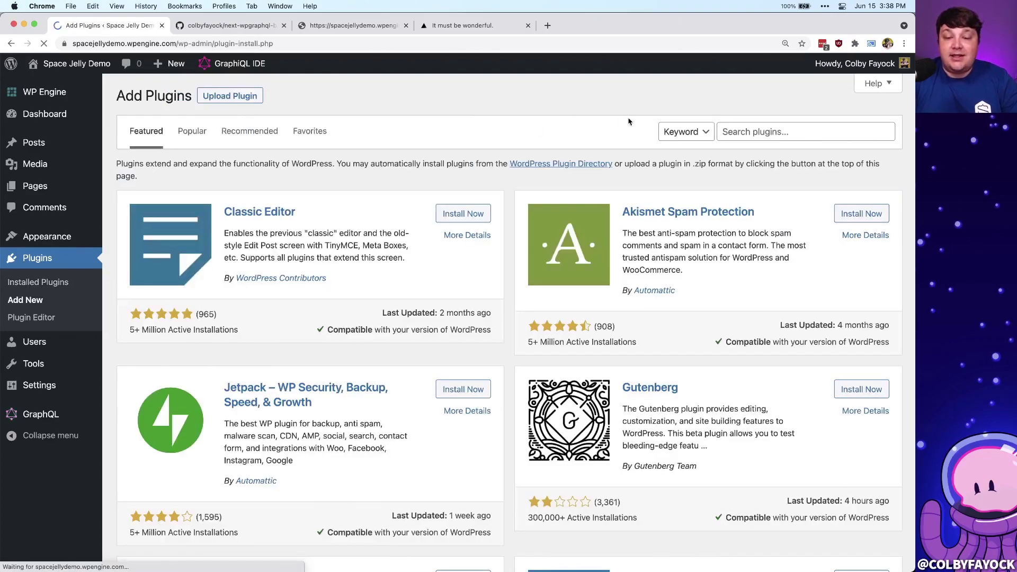
{"action": "left_click", "coordinate": [754, 130]}
{"action": "type", "text": "anced custom fields"}
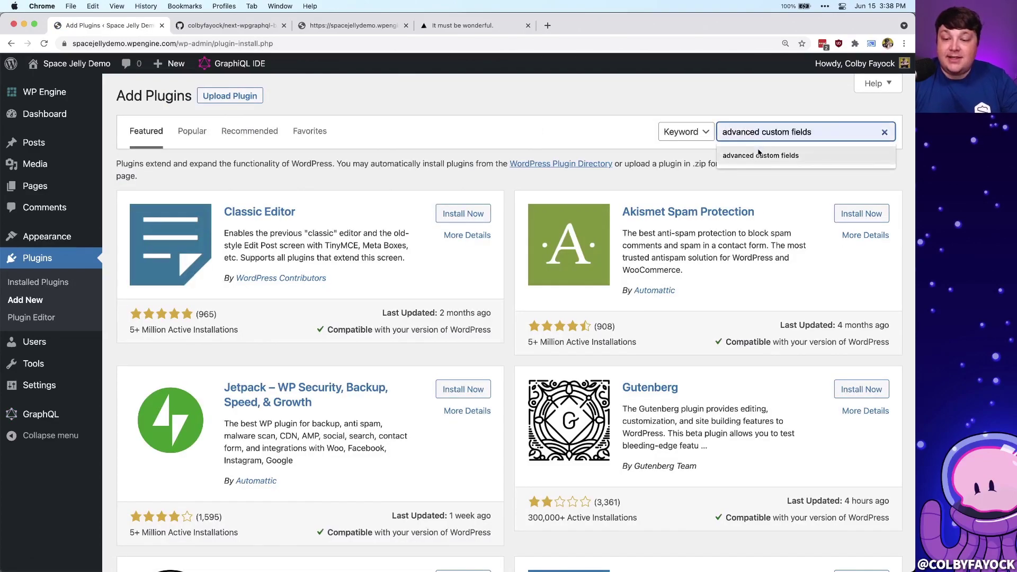
{"action": "left_click", "coordinate": [759, 153]}
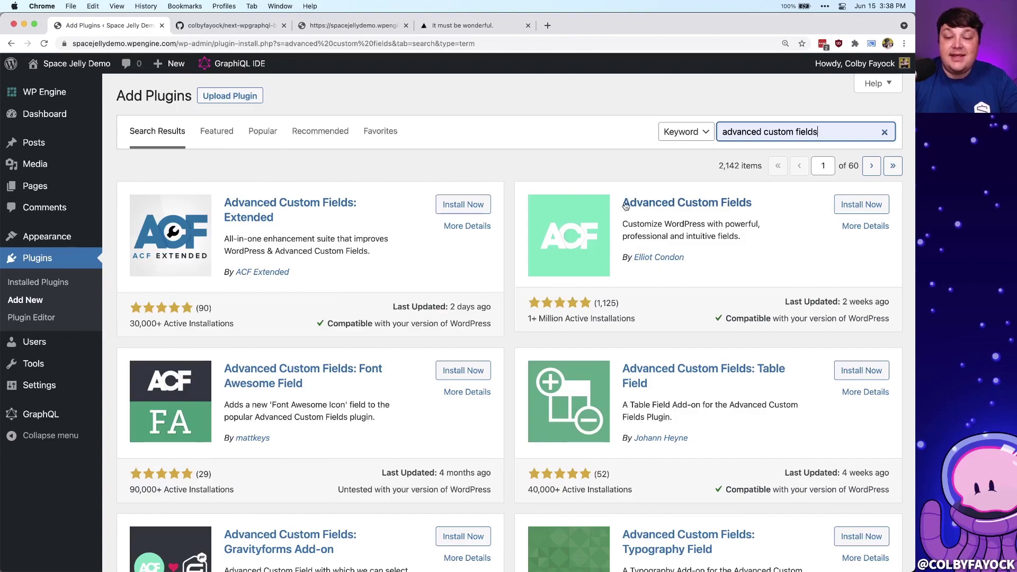
{"action": "left_click", "coordinate": [849, 205]}
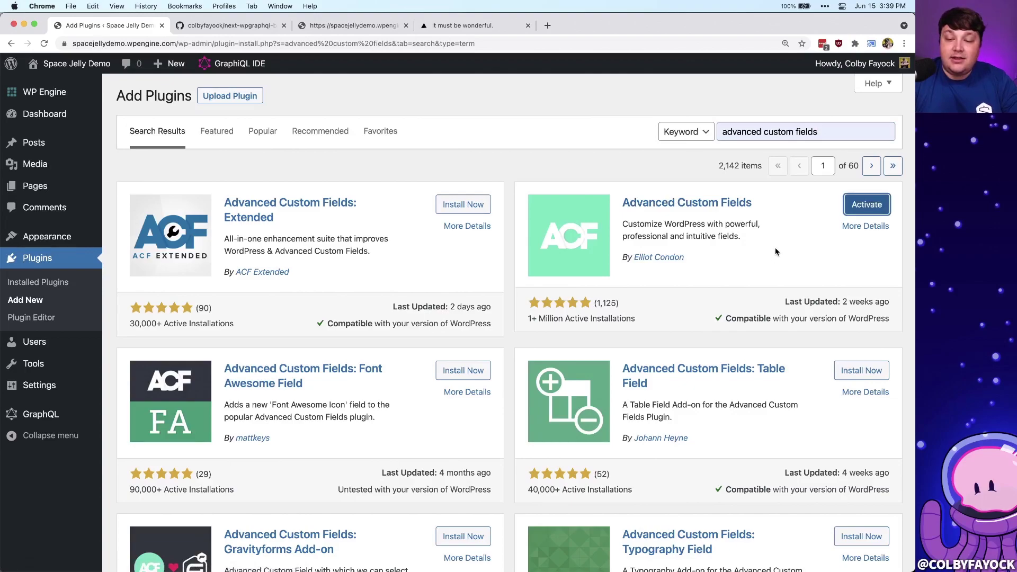
{"action": "left_click", "coordinate": [862, 207]}
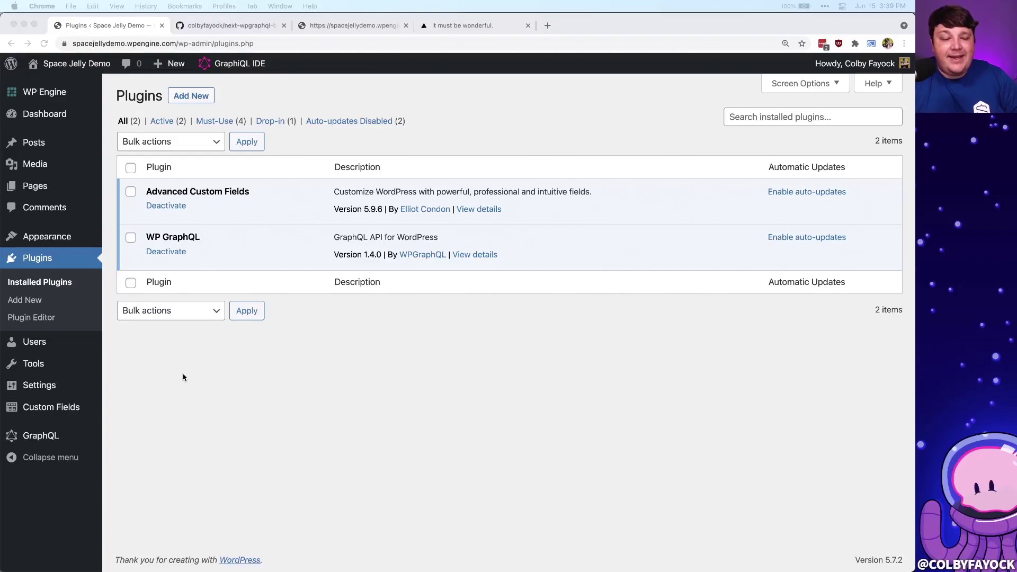
{"action": "left_click", "coordinate": [180, 375]}
{"action": "mouse_move", "coordinate": [56, 406]}
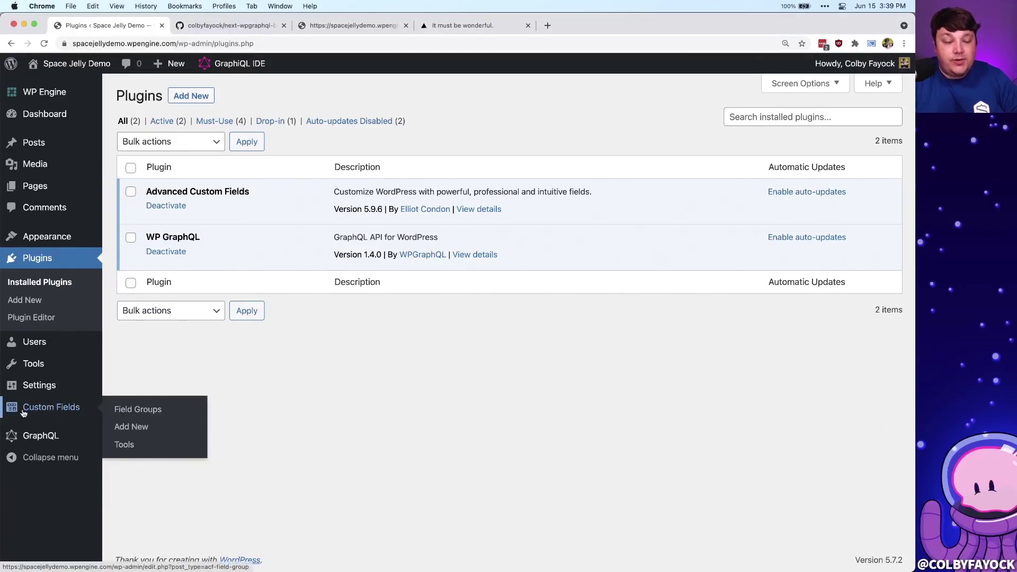
Go to Custom Fields to view the still-empty Field Groups list.
{"action": "left_click", "coordinate": [53, 408]}
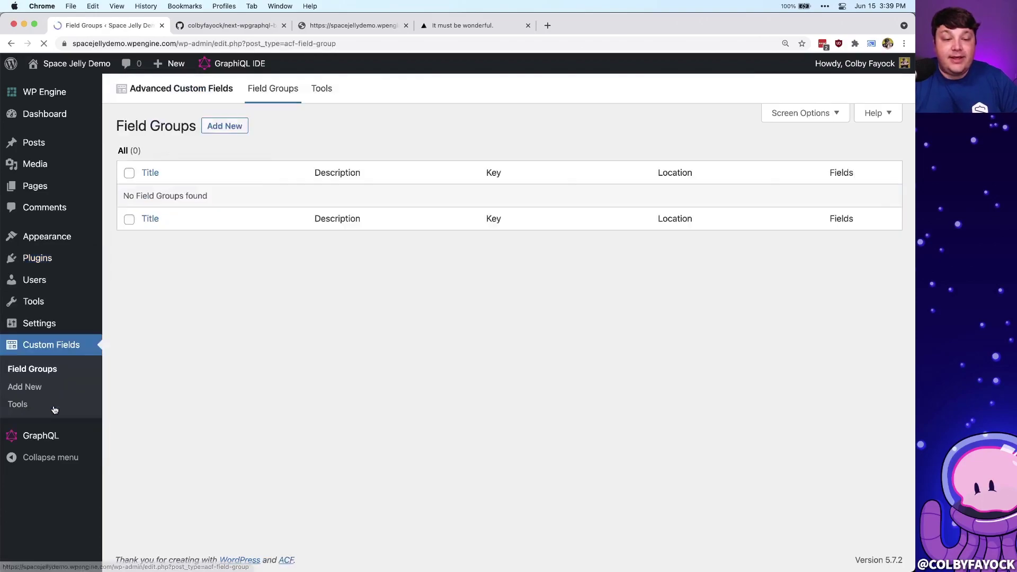
{"action": "left_click_drag", "start_coordinate": [116, 120], "coordinate": [196, 127]}
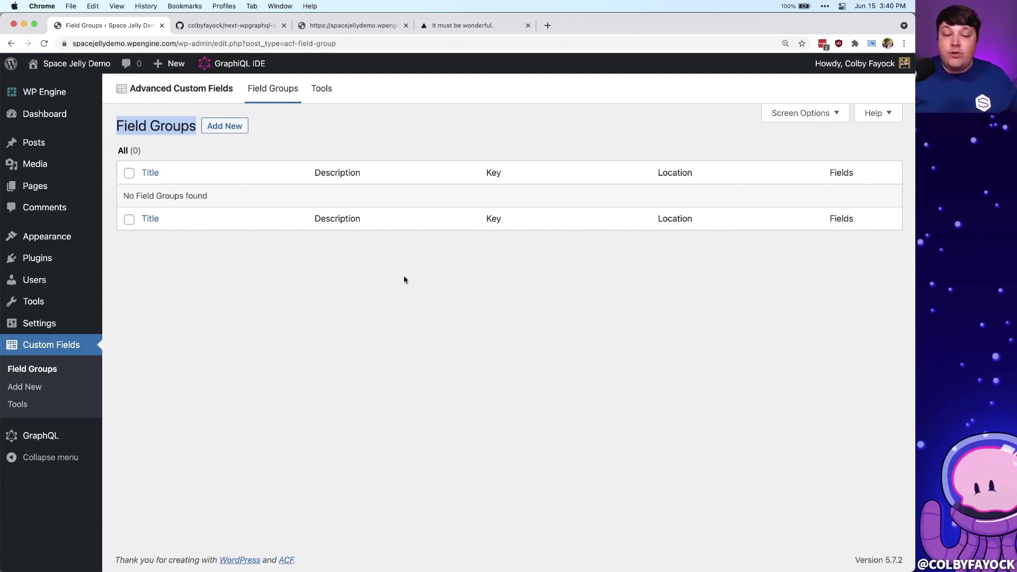
Create a new field group titled 'Video'.
{"action": "left_click", "coordinate": [246, 261]}
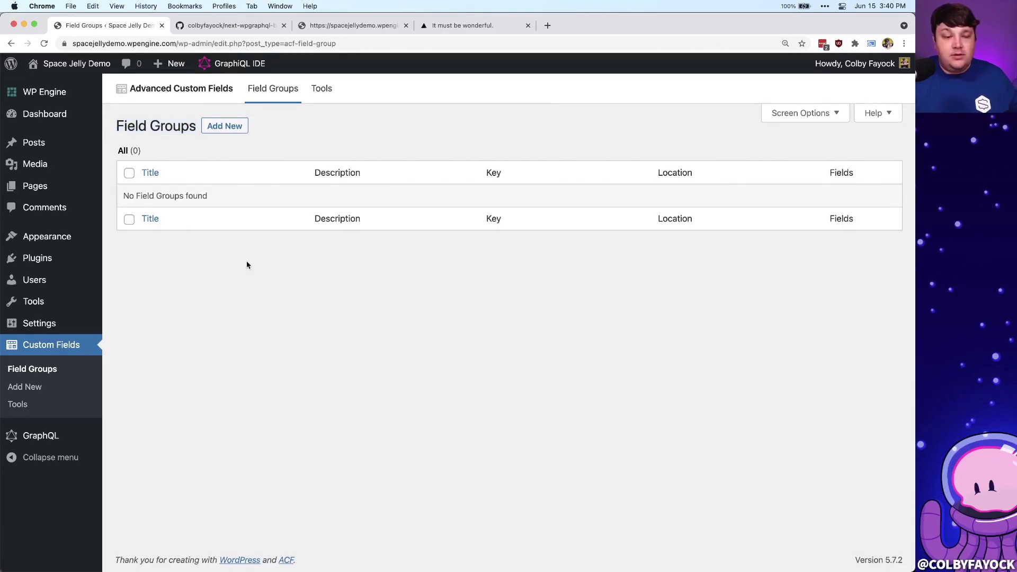
{"action": "left_click", "coordinate": [227, 126]}
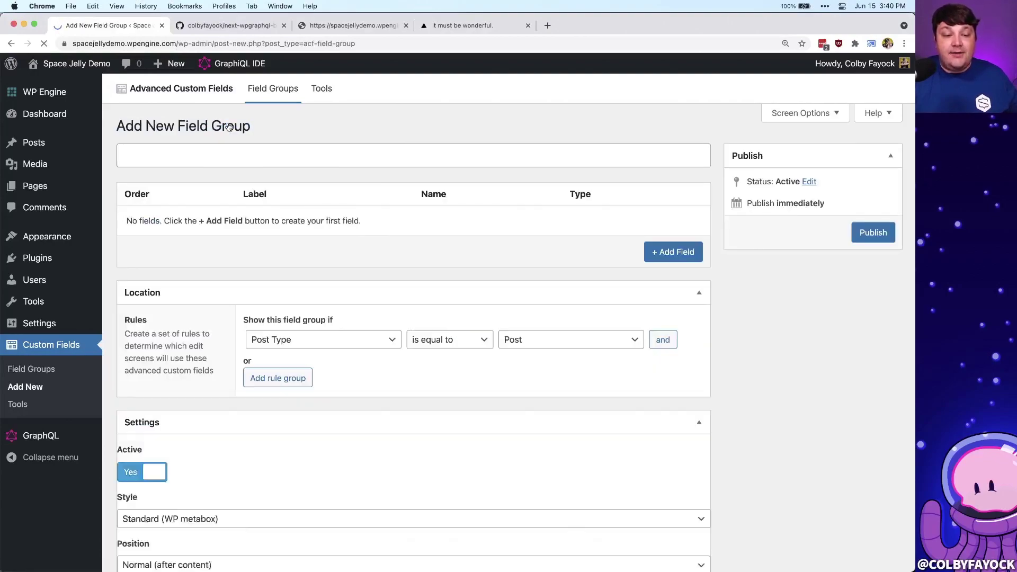
{"action": "type", "text": "Video"}
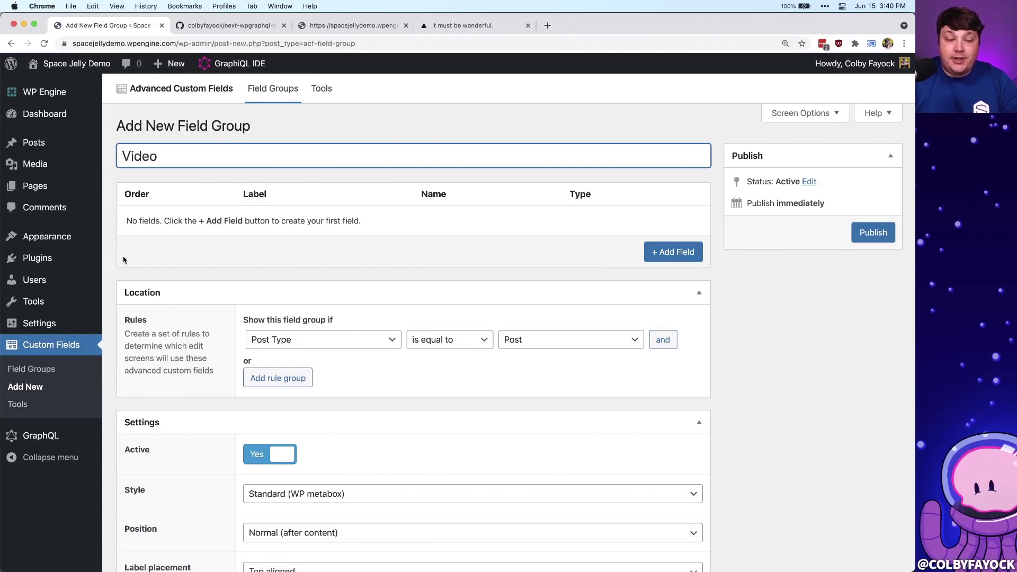
{"action": "left_click", "coordinate": [608, 243]}
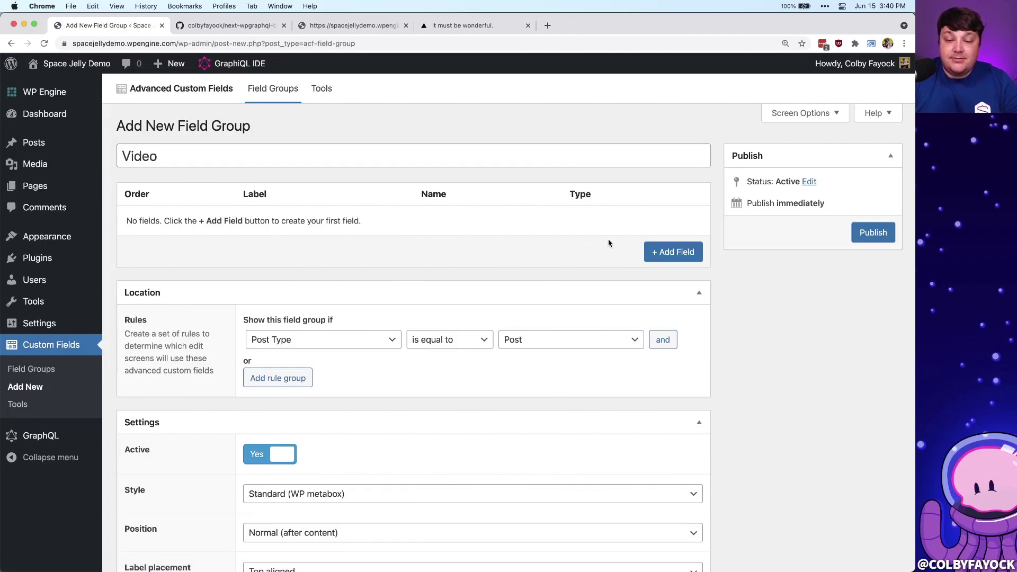
Add a first field labelled 'Video URL', auto-named video_url.
{"action": "left_click", "coordinate": [672, 253]}
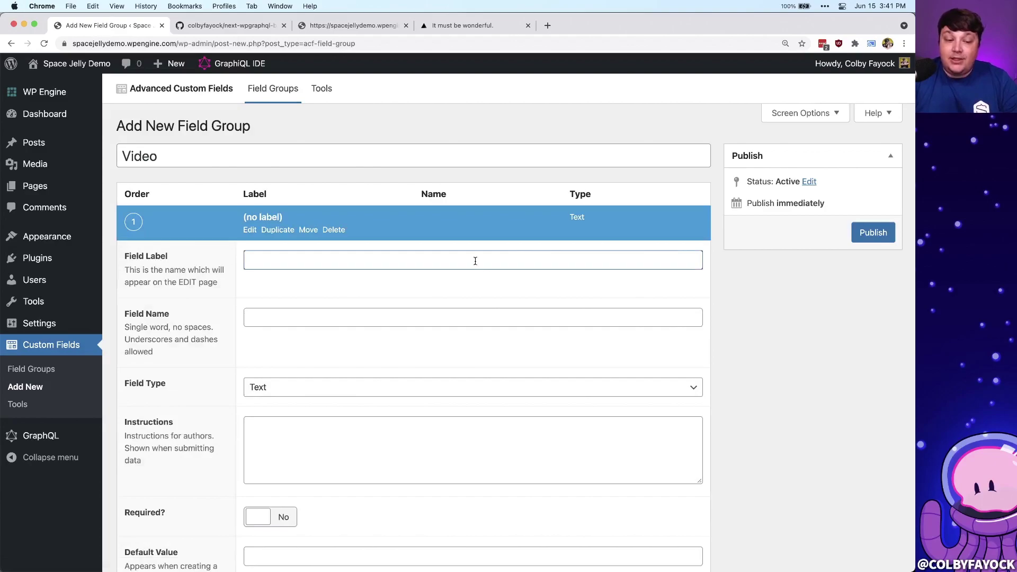
{"action": "type", "text": "Vide"}
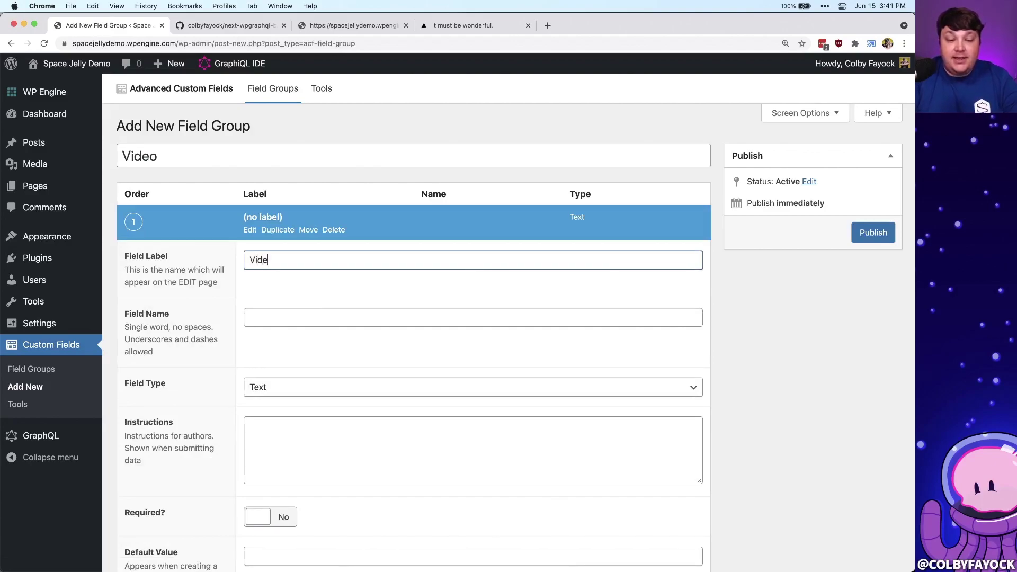
{"action": "type", "text": "o URL"}
{"action": "left_click", "coordinate": [339, 313]}
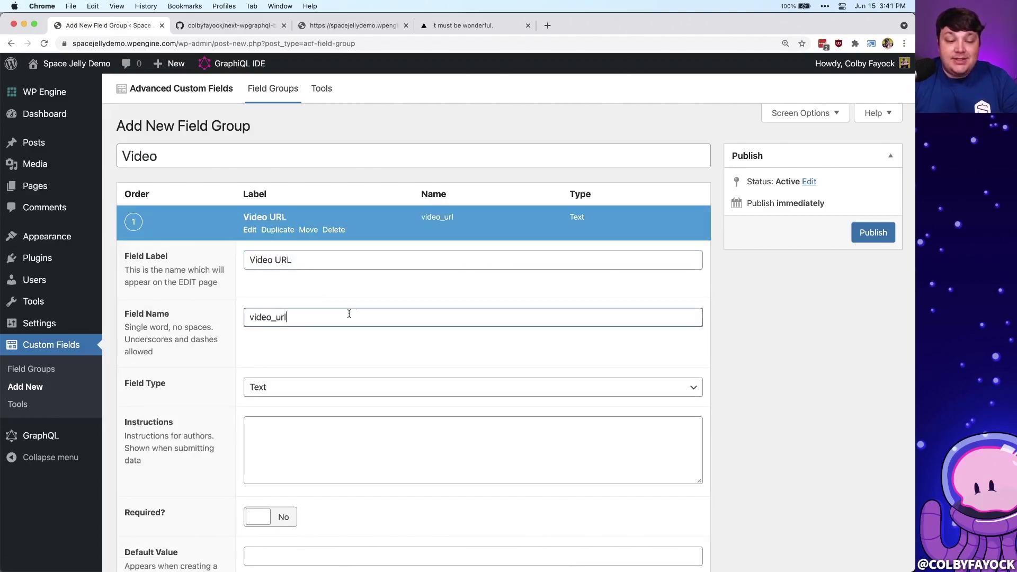
{"action": "scroll", "coordinate": [318, 297], "scroll_direction": "down", "scroll_amount": 2}
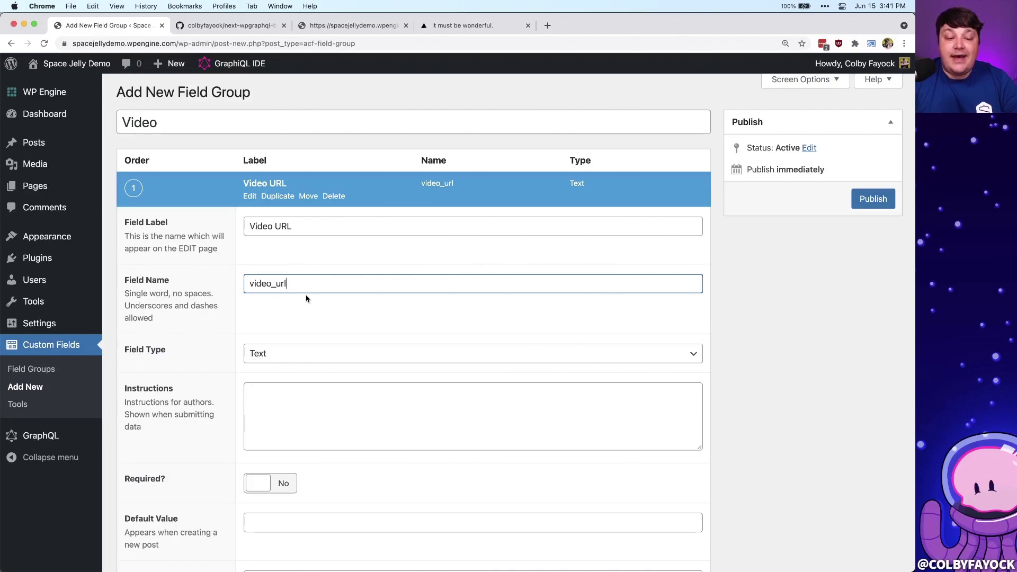
{"action": "scroll", "coordinate": [306, 298], "scroll_direction": "down", "scroll_amount": 3}
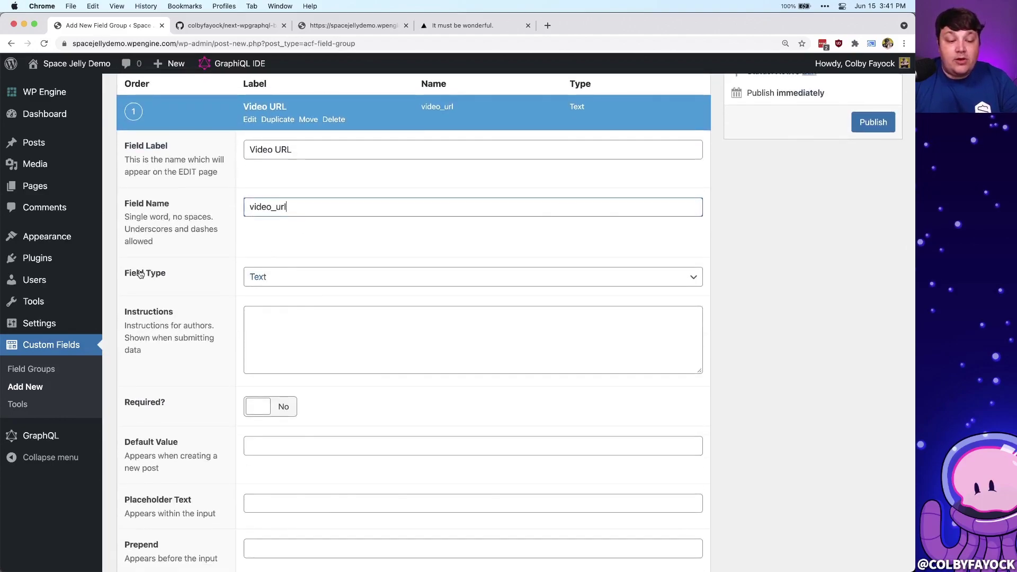
Make Video URL an oEmbed field and mark it required.
{"action": "left_click", "coordinate": [310, 280]}
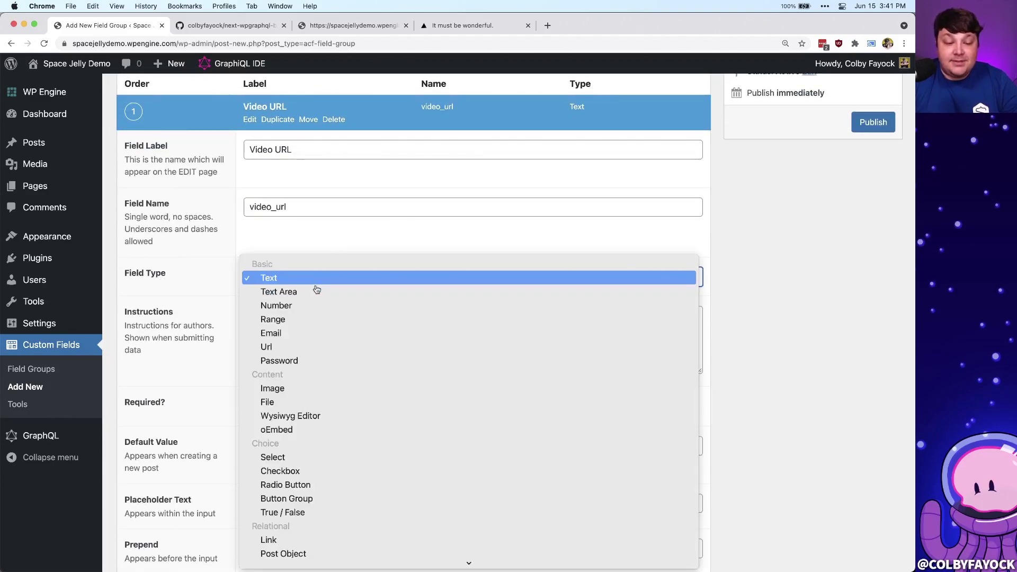
{"action": "scroll", "coordinate": [315, 318], "scroll_direction": "down", "scroll_amount": 5}
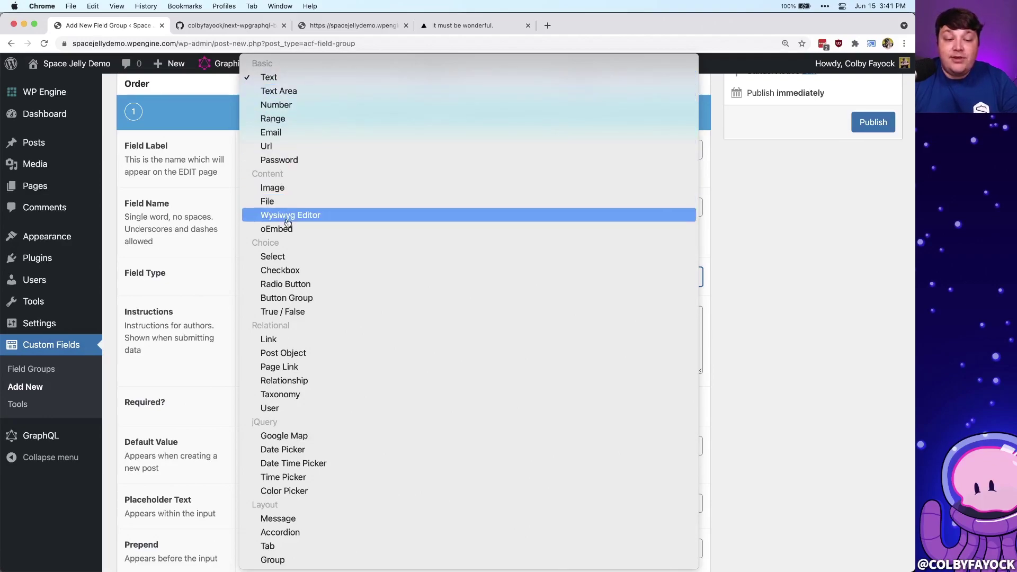
{"action": "left_click", "coordinate": [271, 231]}
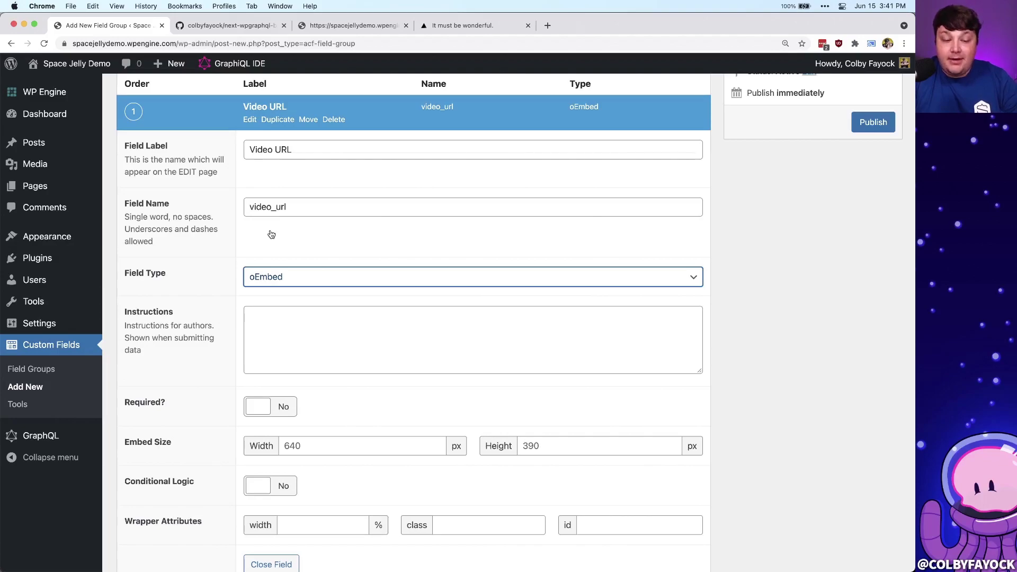
{"action": "scroll", "coordinate": [193, 291], "scroll_direction": "down", "scroll_amount": 3}
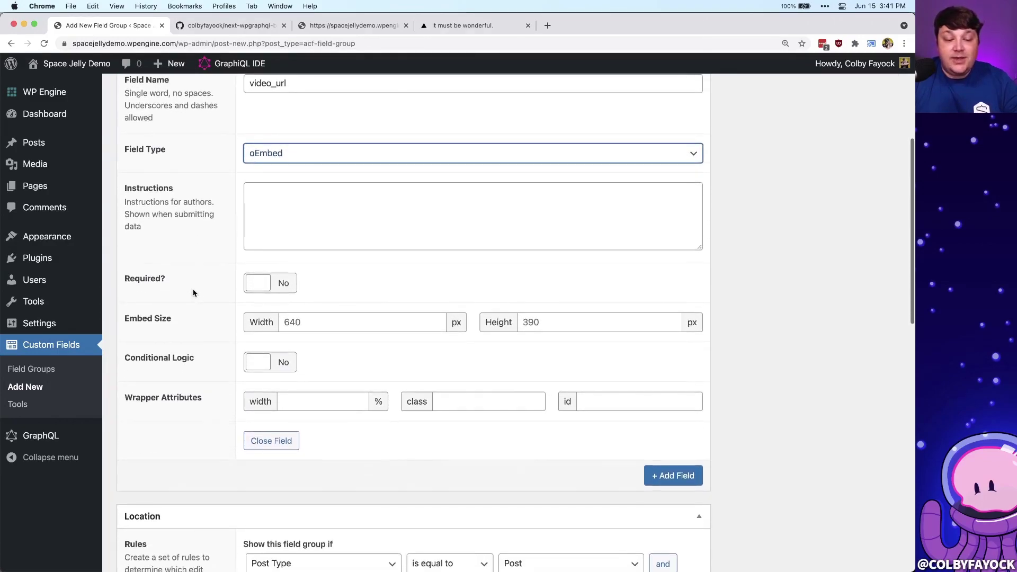
{"action": "left_click", "coordinate": [200, 292]}
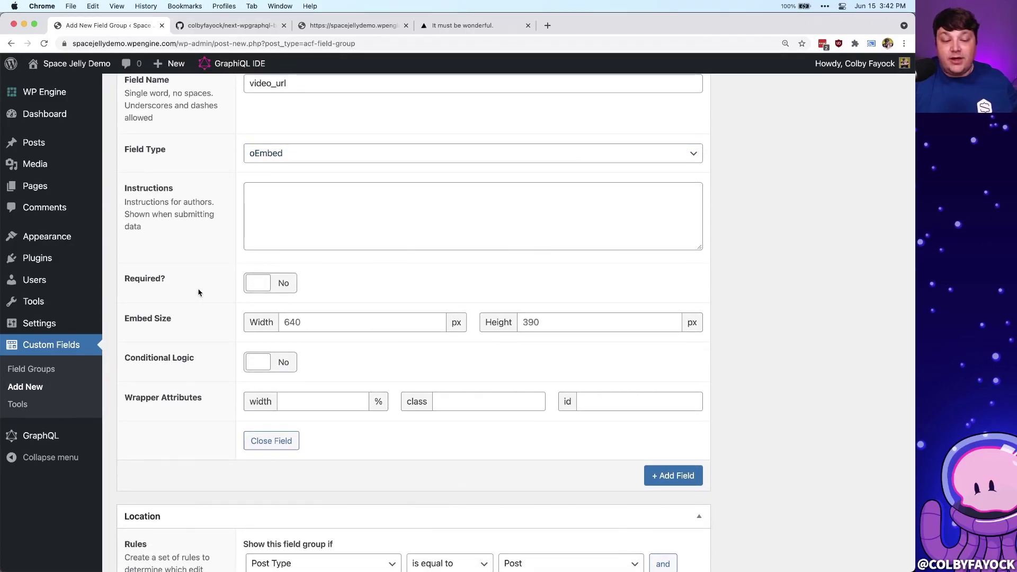
{"action": "left_click", "coordinate": [259, 286]}
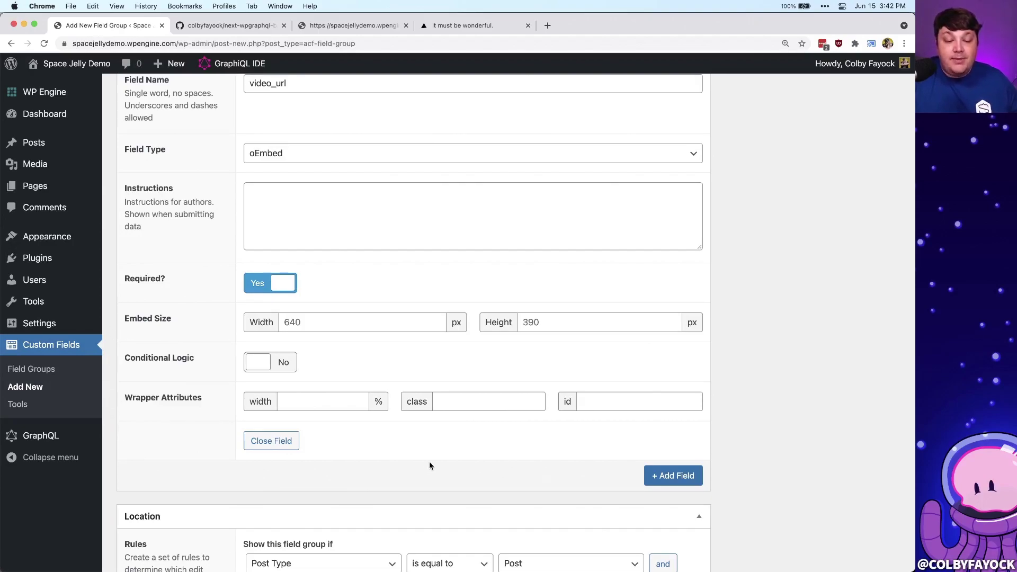
{"action": "scroll", "coordinate": [429, 466], "scroll_direction": "down", "scroll_amount": 3}
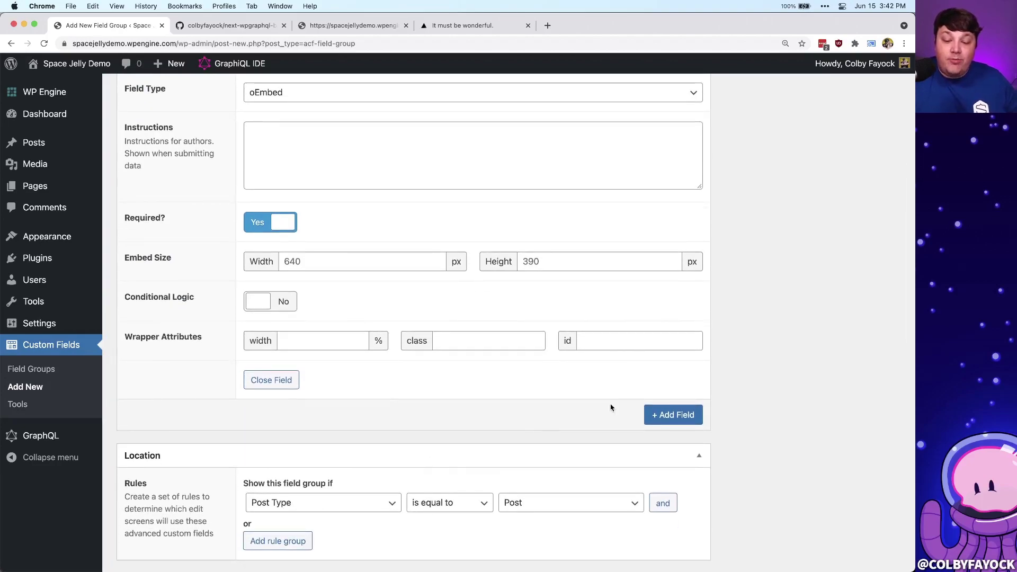
Add a second Text field labelled 'Video Source', named video_source.
{"action": "left_click", "coordinate": [673, 416]}
{"action": "scroll", "coordinate": [479, 365], "scroll_direction": "down", "scroll_amount": 4}
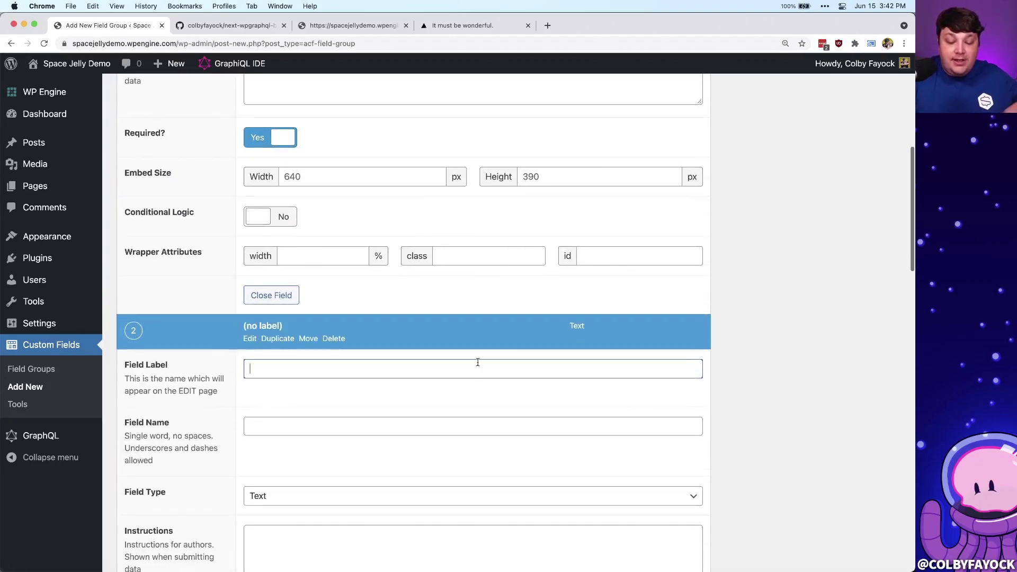
{"action": "type", "text": "Video Source"}
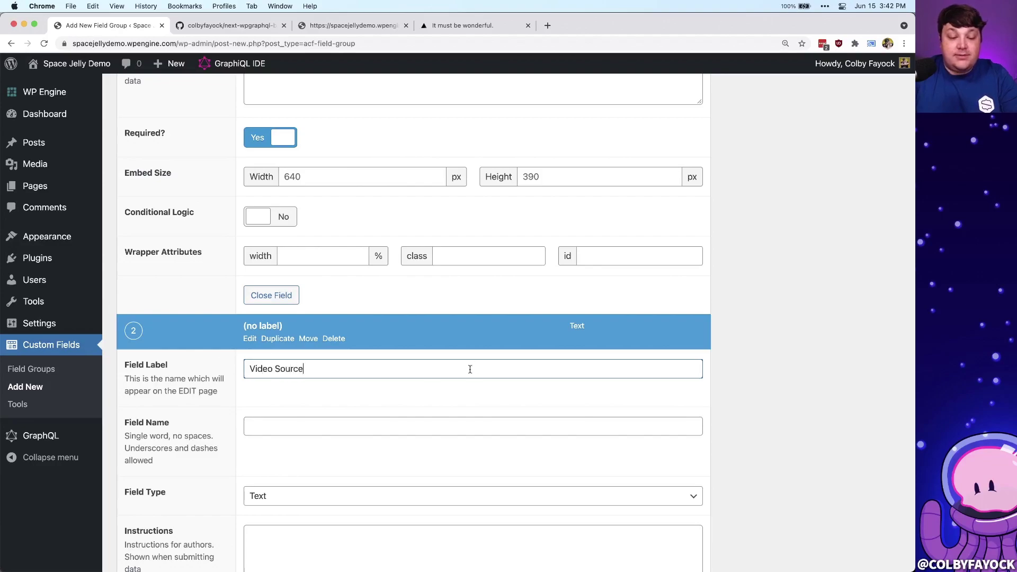
{"action": "scroll", "coordinate": [370, 370], "scroll_direction": "down", "scroll_amount": 3}
{"action": "left_click", "coordinate": [330, 347]}
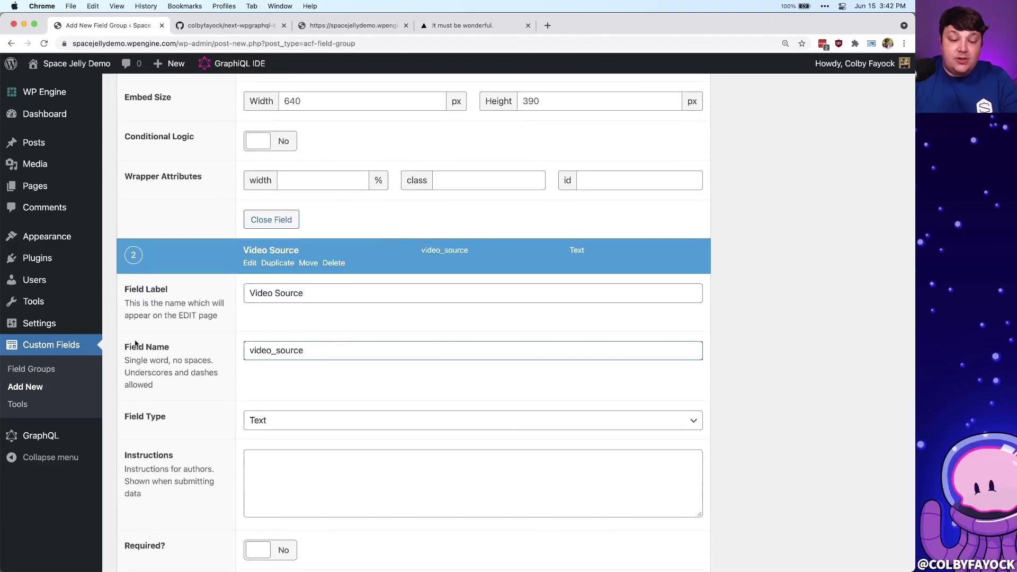
{"action": "scroll", "coordinate": [376, 389], "scroll_direction": "down", "scroll_amount": 3}
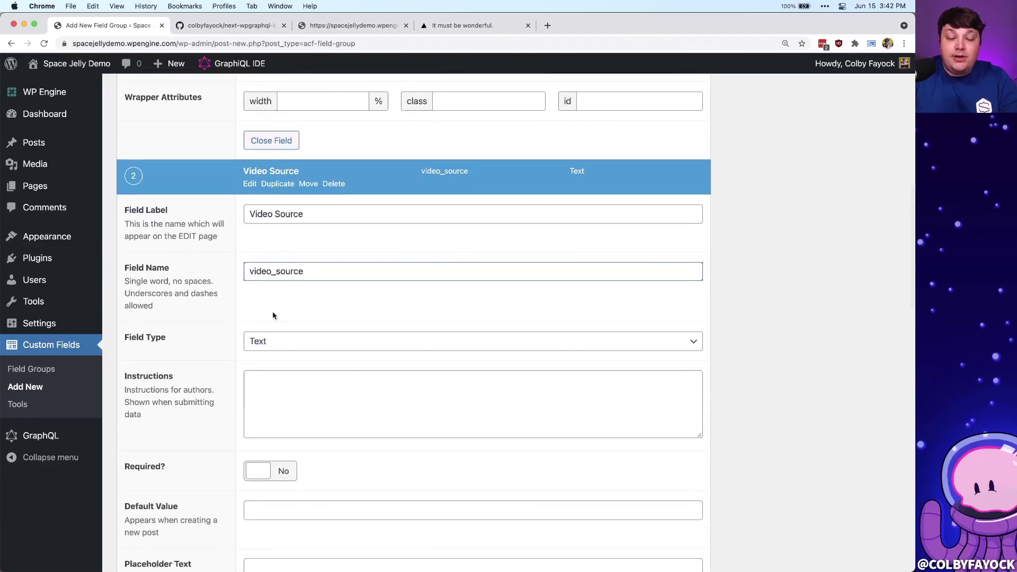
Enter the instructions 'Source of the video.' for the Video Source field.
{"action": "left_click", "coordinate": [308, 372]}
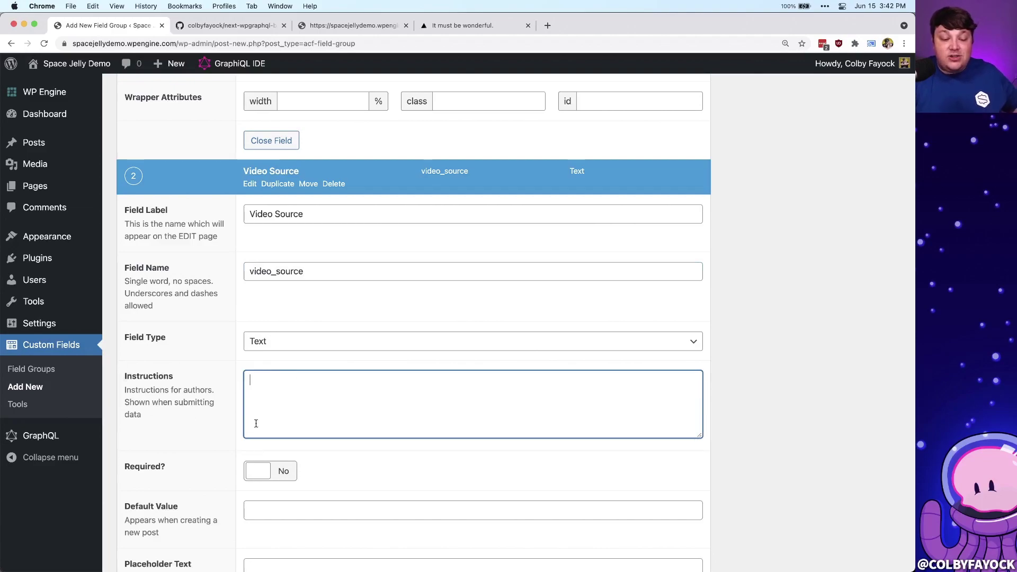
{"action": "type", "text": "Source"}
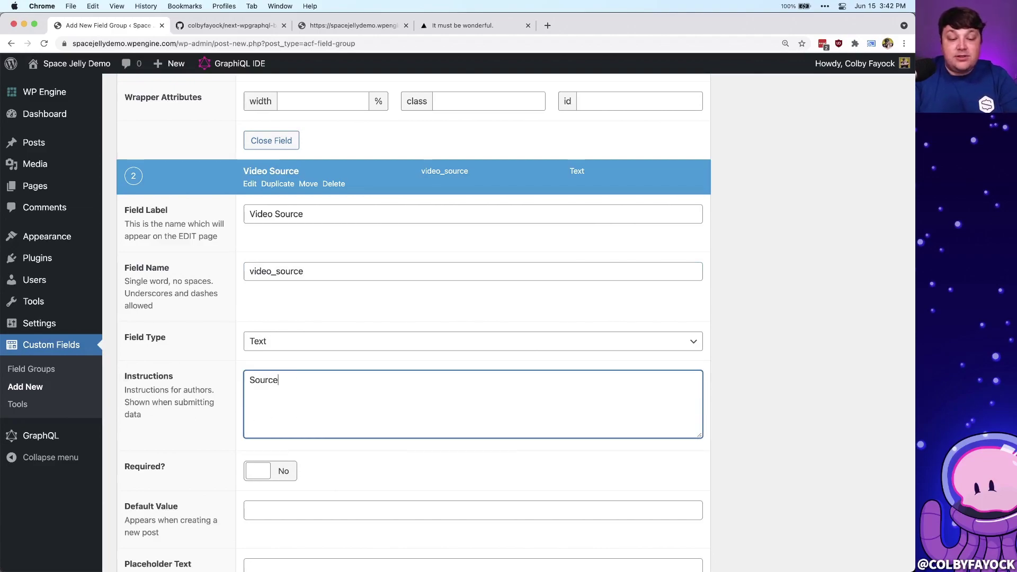
{"action": "type", "text": " o the video."}
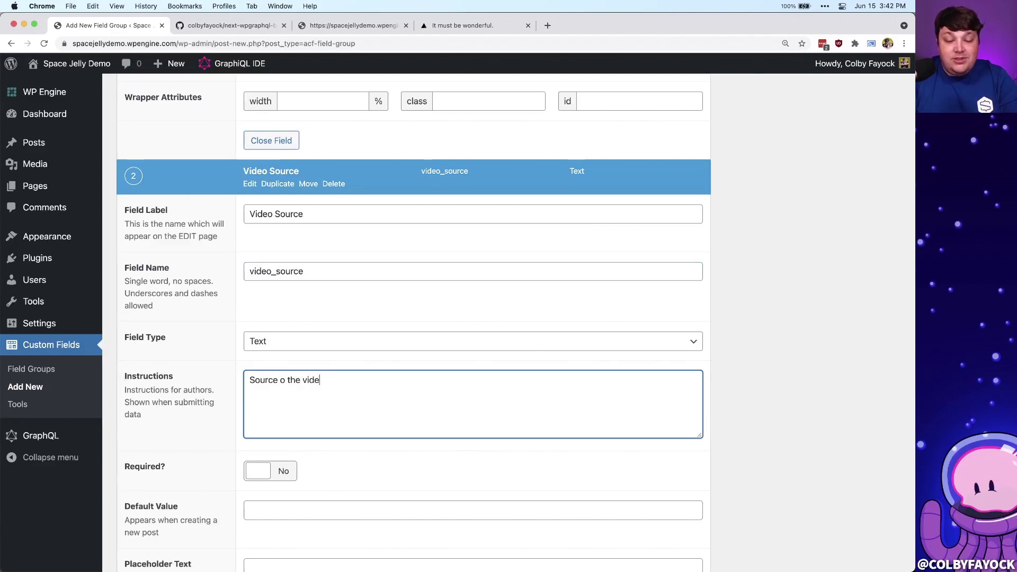
{"action": "left_click", "coordinate": [286, 381]}
{"action": "type", "text": "f"}
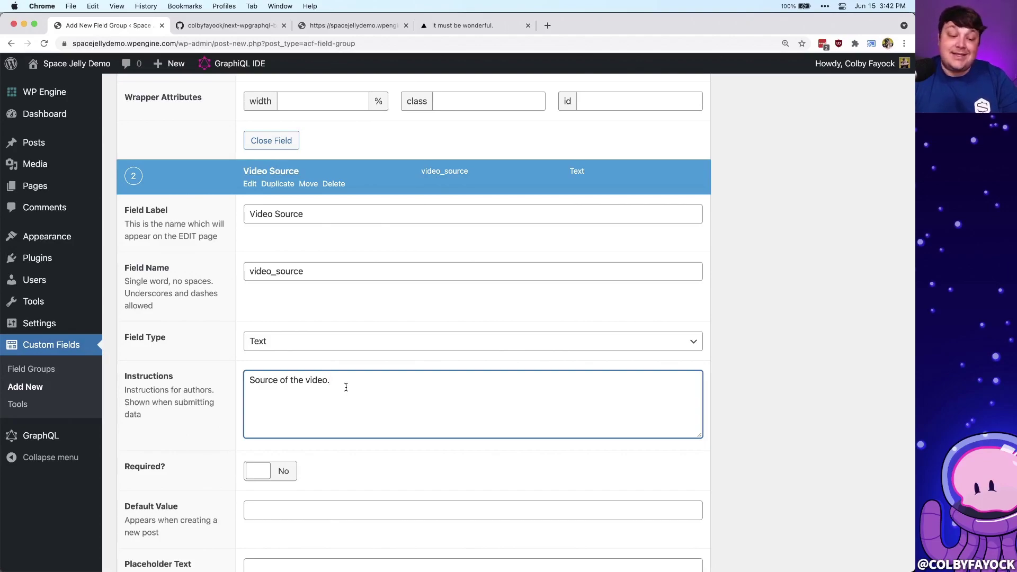
{"action": "scroll", "coordinate": [346, 387], "scroll_direction": "down", "scroll_amount": 5}
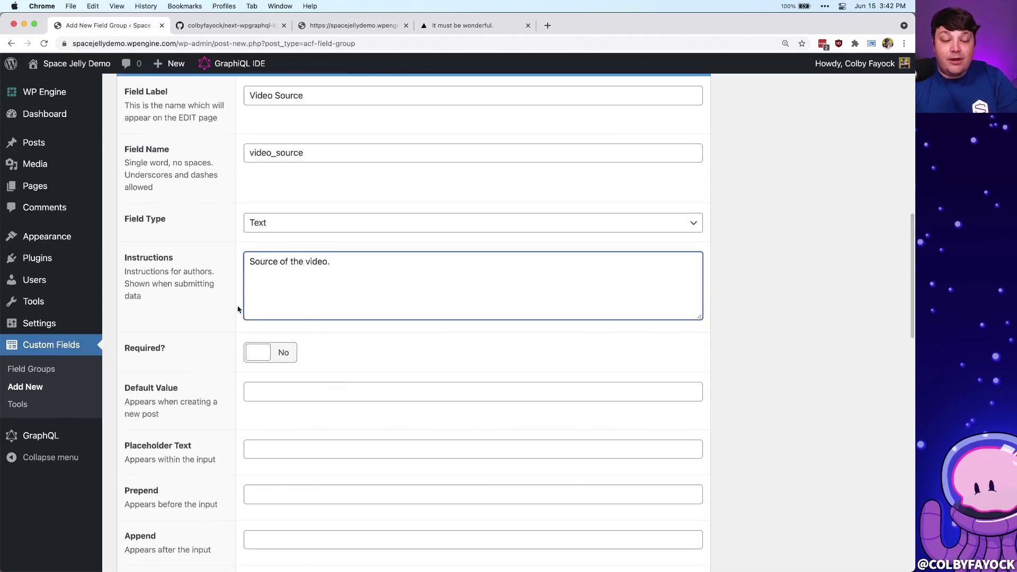
{"action": "scroll", "coordinate": [304, 343], "scroll_direction": "down", "scroll_amount": 7}
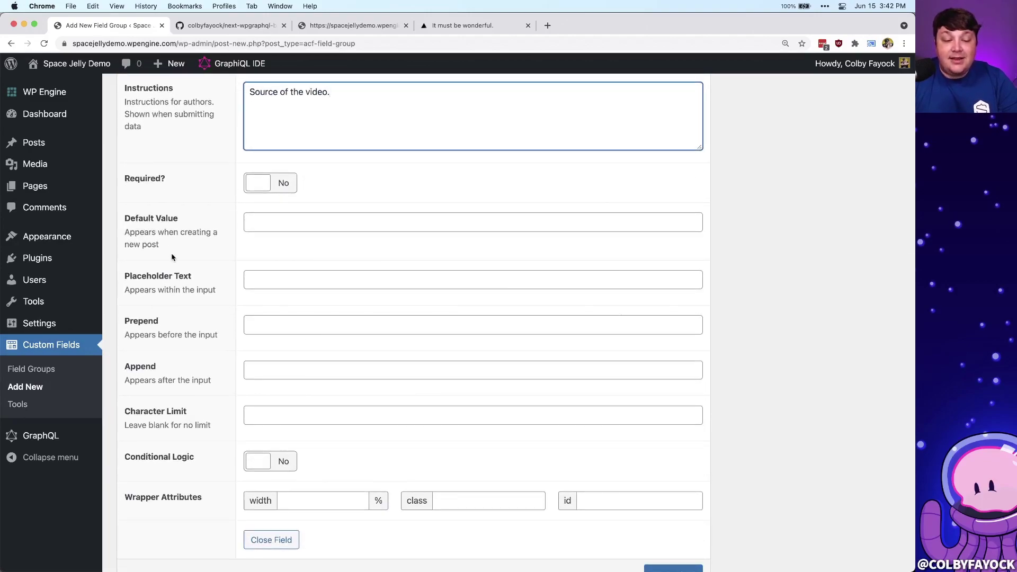
{"action": "scroll", "coordinate": [175, 370], "scroll_direction": "down", "scroll_amount": 2}
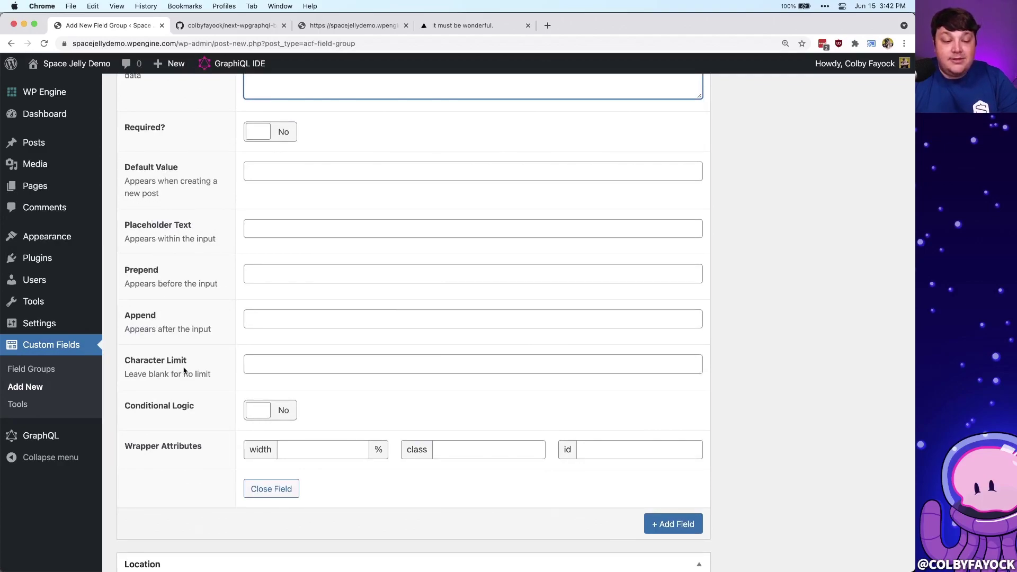
{"action": "scroll", "coordinate": [184, 370], "scroll_direction": "down", "scroll_amount": 2}
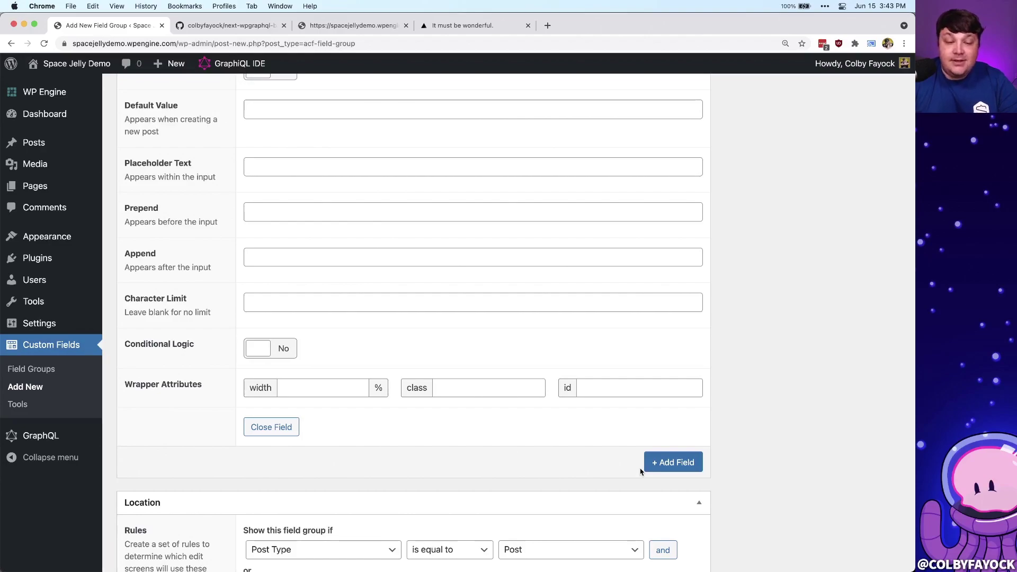
Keep the location rule as Post Type is equal to Post.
{"action": "scroll", "coordinate": [640, 471], "scroll_direction": "up", "scroll_amount": 20}
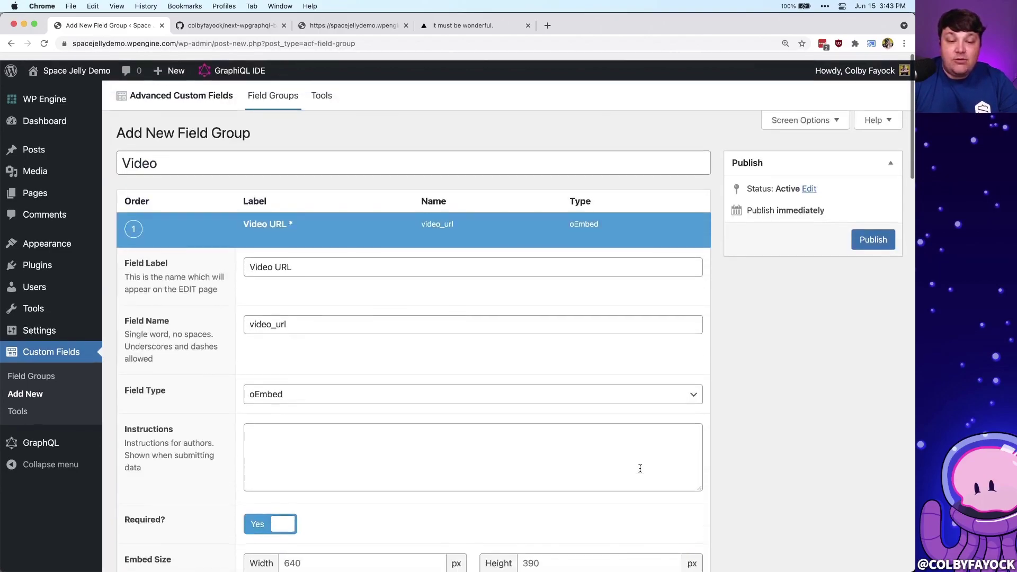
{"action": "scroll", "coordinate": [639, 232], "scroll_direction": "down", "scroll_amount": 3}
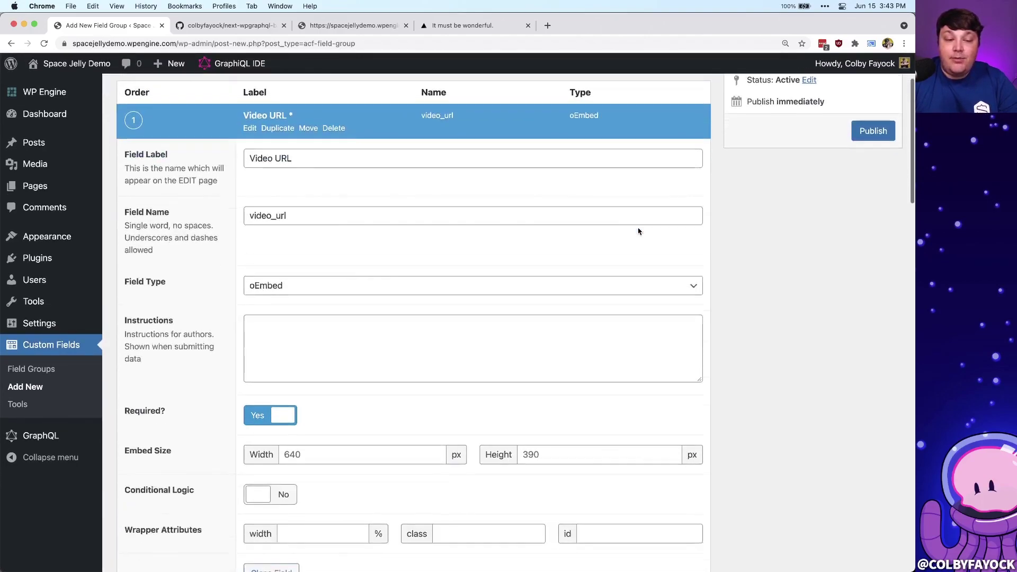
{"action": "scroll", "coordinate": [639, 232], "scroll_direction": "down", "scroll_amount": 12}
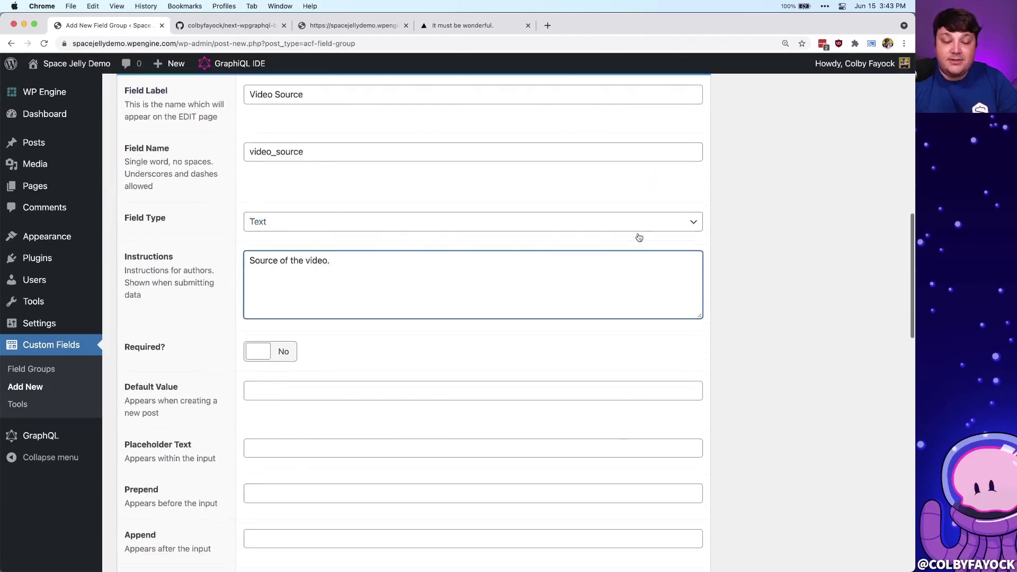
{"action": "scroll", "coordinate": [639, 237], "scroll_direction": "down", "scroll_amount": 10}
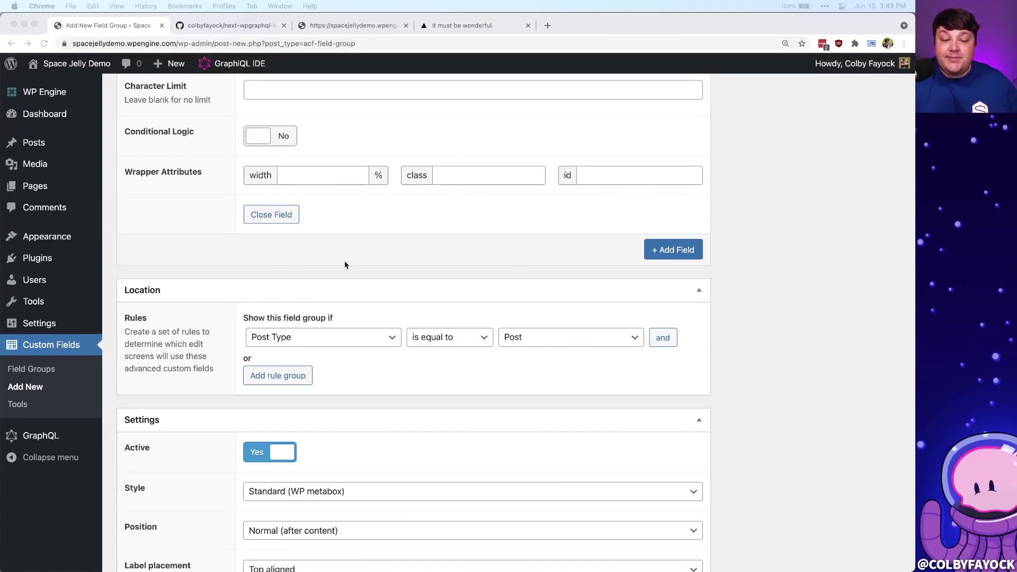
{"action": "left_click", "coordinate": [320, 339]}
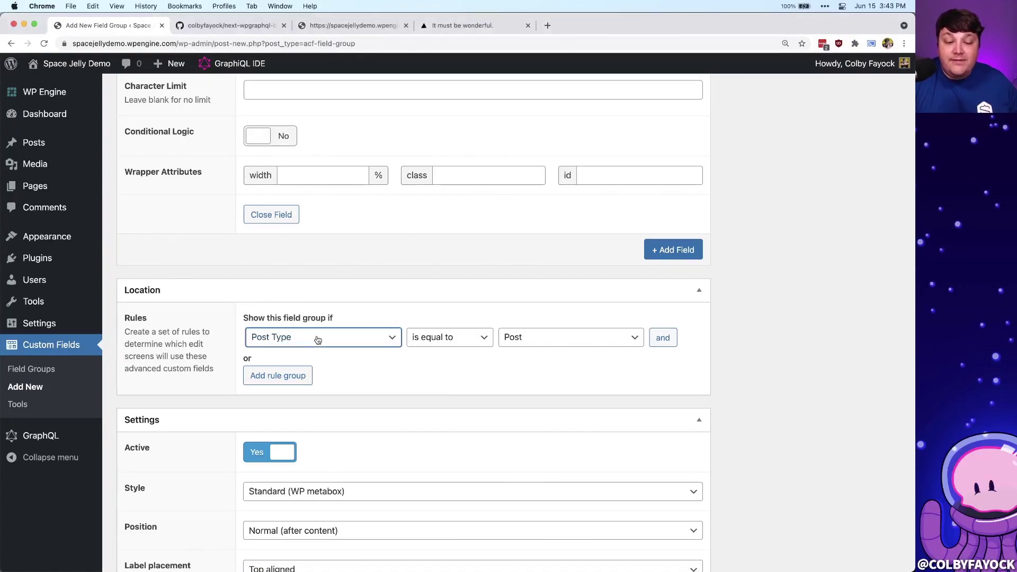
{"action": "left_click", "coordinate": [307, 339]}
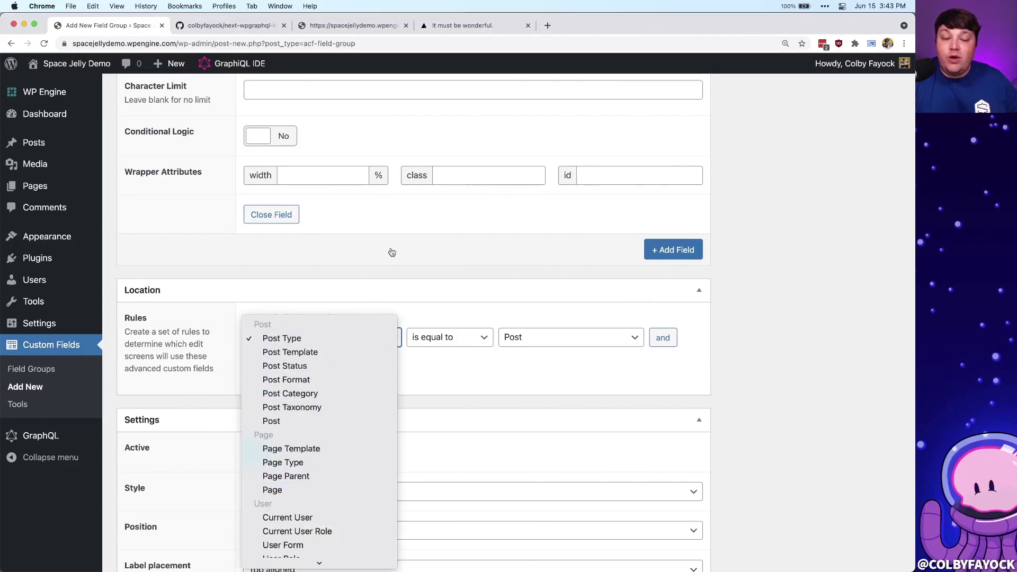
{"action": "left_click", "coordinate": [478, 283]}
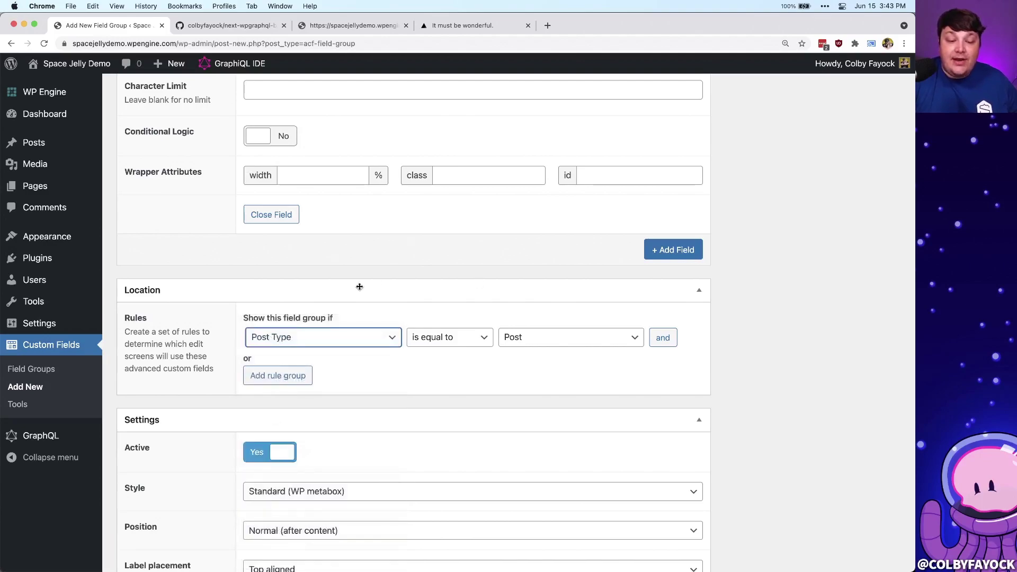
{"action": "left_click", "coordinate": [559, 341]}
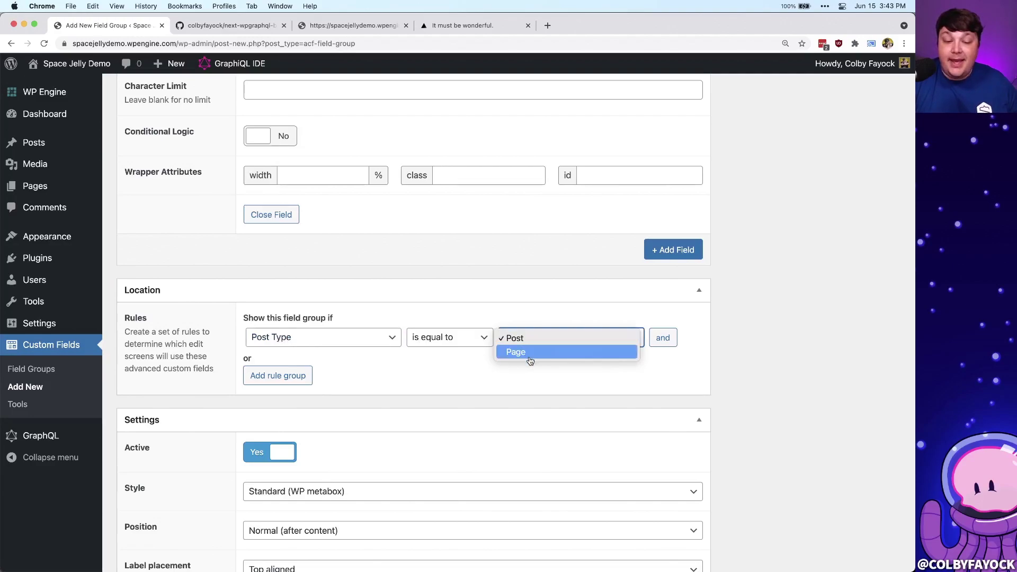
{"action": "left_click", "coordinate": [457, 367]}
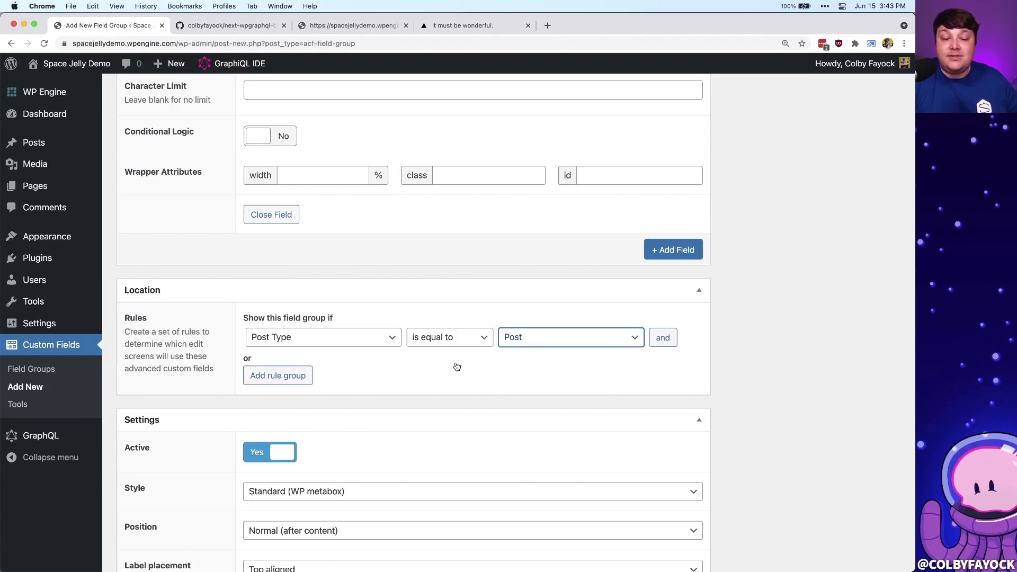
Publish the Video field group.
{"action": "scroll", "coordinate": [752, 316], "scroll_direction": "down", "scroll_amount": 1}
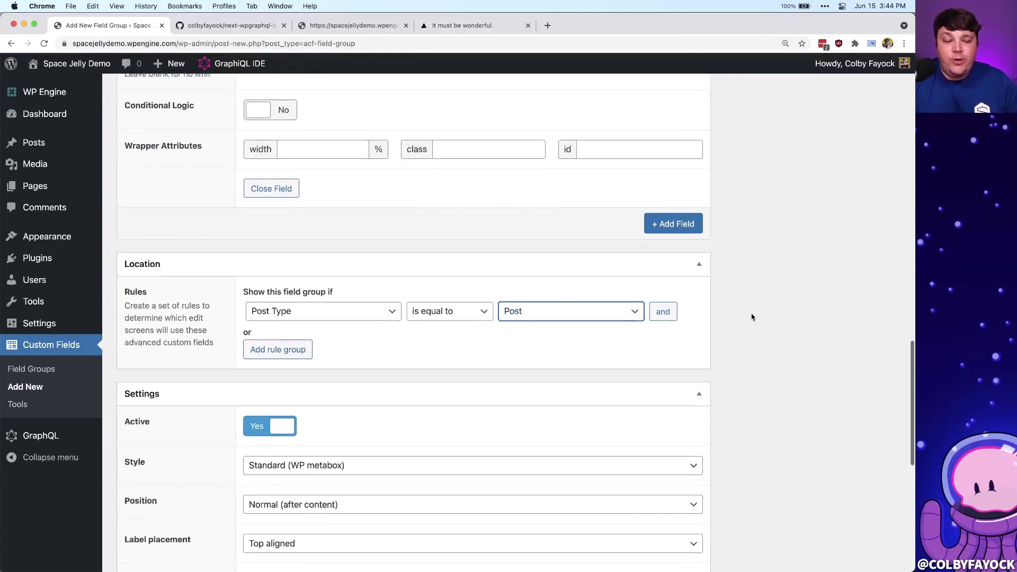
{"action": "scroll", "coordinate": [752, 316], "scroll_direction": "up", "scroll_amount": 10}
{"action": "scroll", "coordinate": [752, 316], "scroll_direction": "up", "scroll_amount": 10}
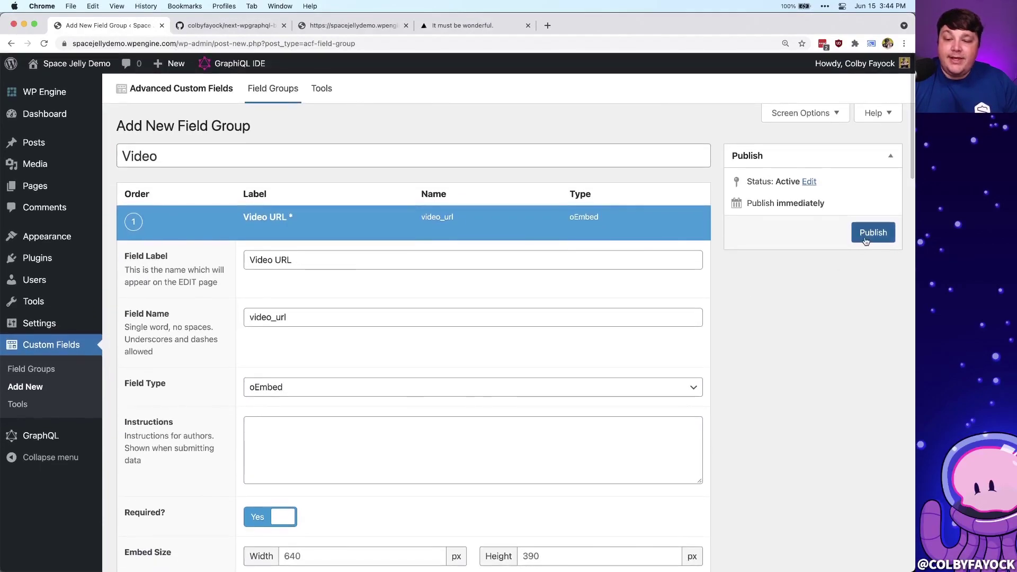
{"action": "left_click", "coordinate": [873, 232]}
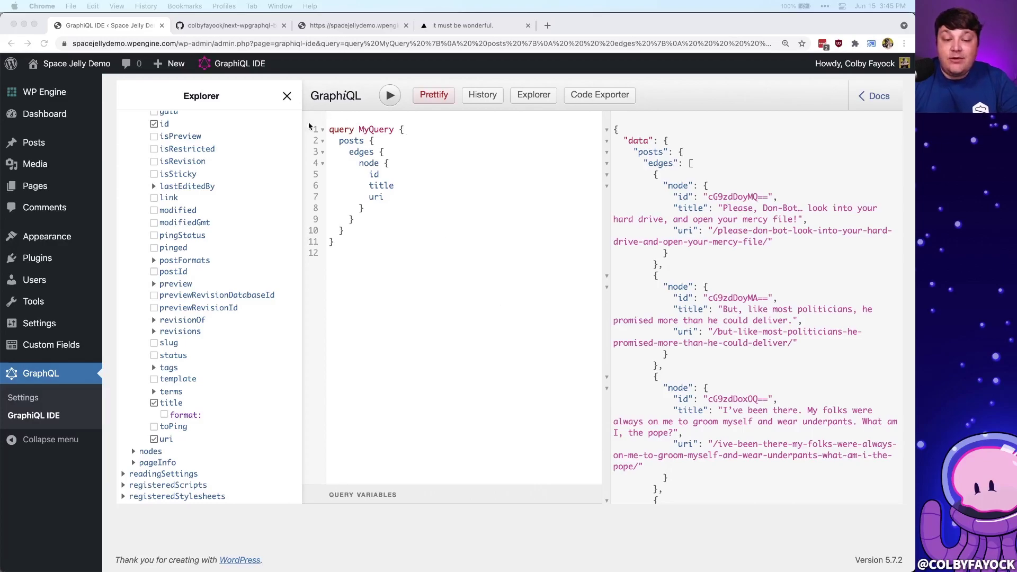
{"action": "triple_click", "coordinate": [680, 197]}
{"action": "double_click", "coordinate": [687, 208]}
{"action": "double_click", "coordinate": [684, 231]}
{"action": "scroll", "coordinate": [175, 403], "scroll_direction": "up", "scroll_amount": 5}
{"action": "scroll", "coordinate": [176, 403], "scroll_direction": "up", "scroll_amount": 4}
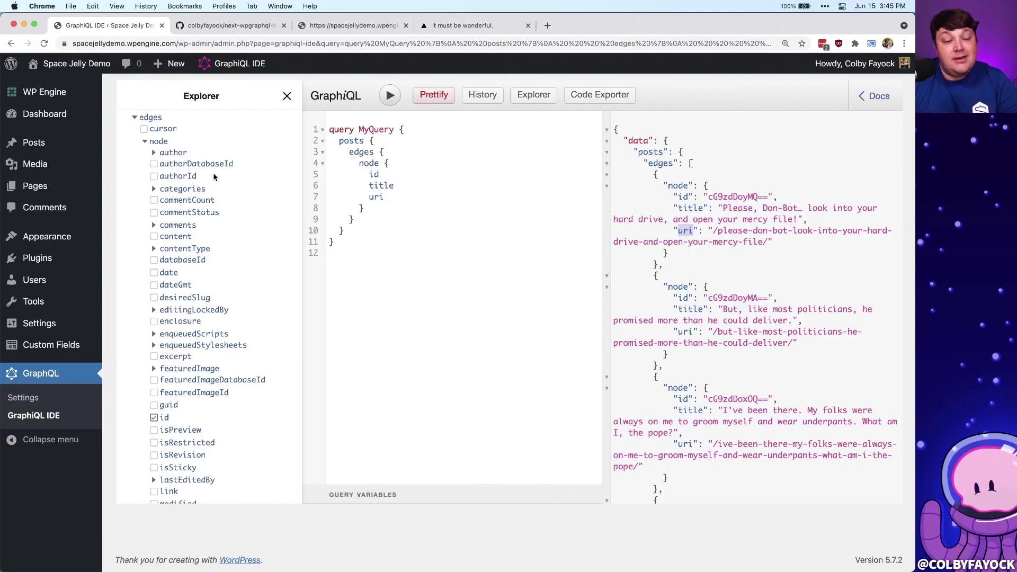
{"action": "scroll", "coordinate": [214, 176], "scroll_direction": "down", "scroll_amount": 4}
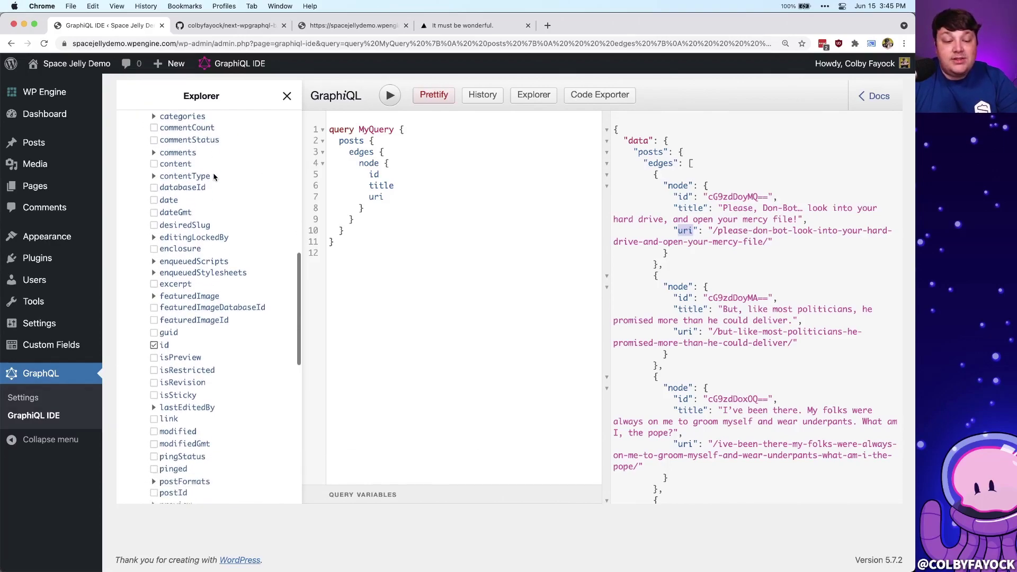
{"action": "scroll", "coordinate": [214, 177], "scroll_direction": "down", "scroll_amount": 2}
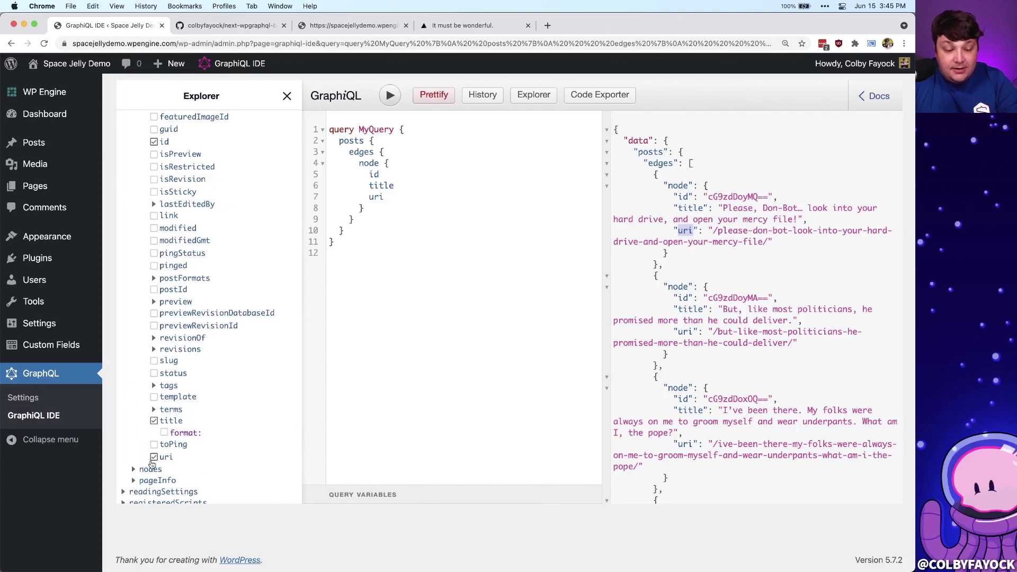
{"action": "scroll", "coordinate": [180, 419], "scroll_direction": "up", "scroll_amount": 1}
{"action": "scroll", "coordinate": [180, 419], "scroll_direction": "up", "scroll_amount": 3}
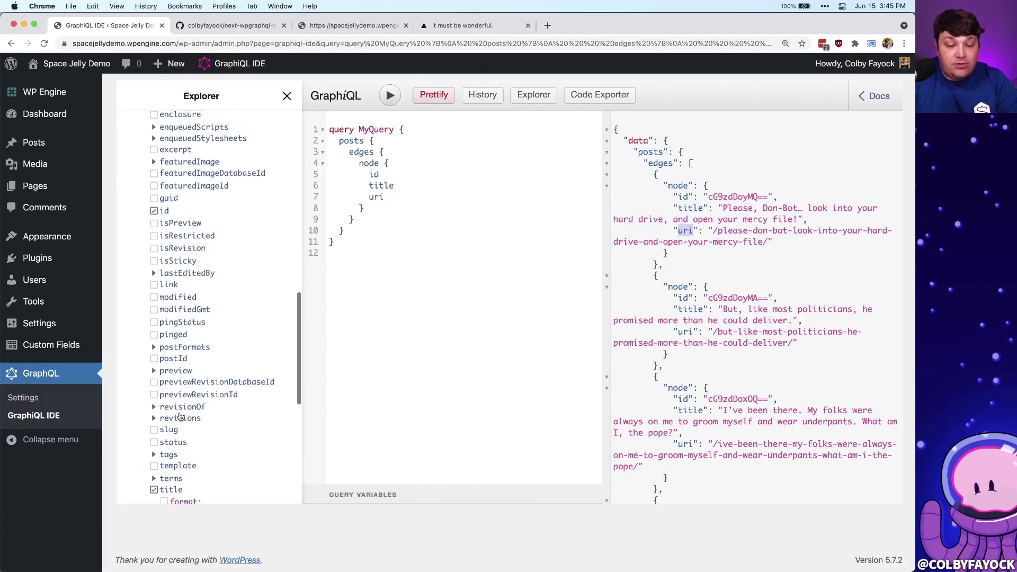
{"action": "scroll", "coordinate": [180, 417], "scroll_direction": "up", "scroll_amount": 5}
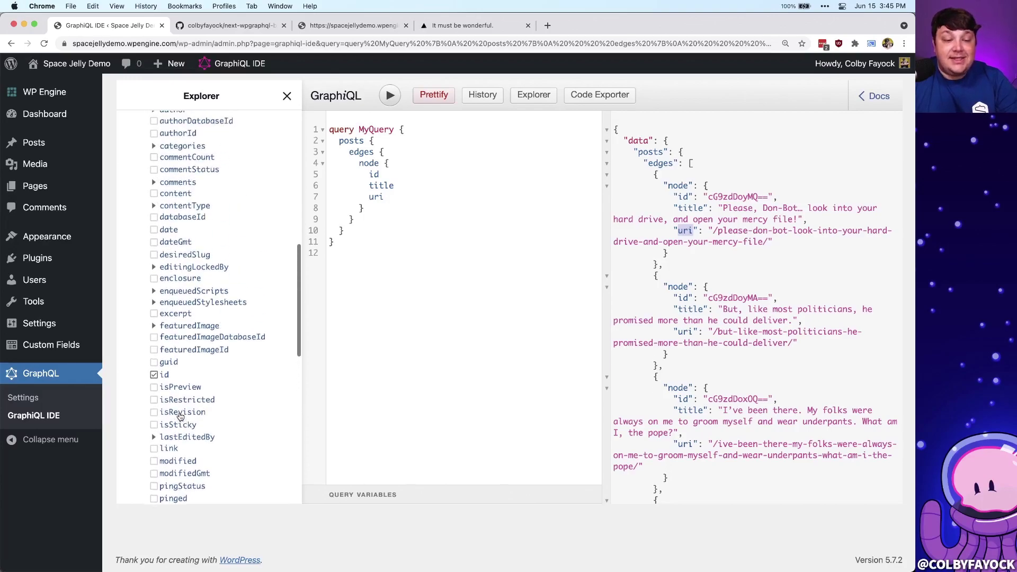